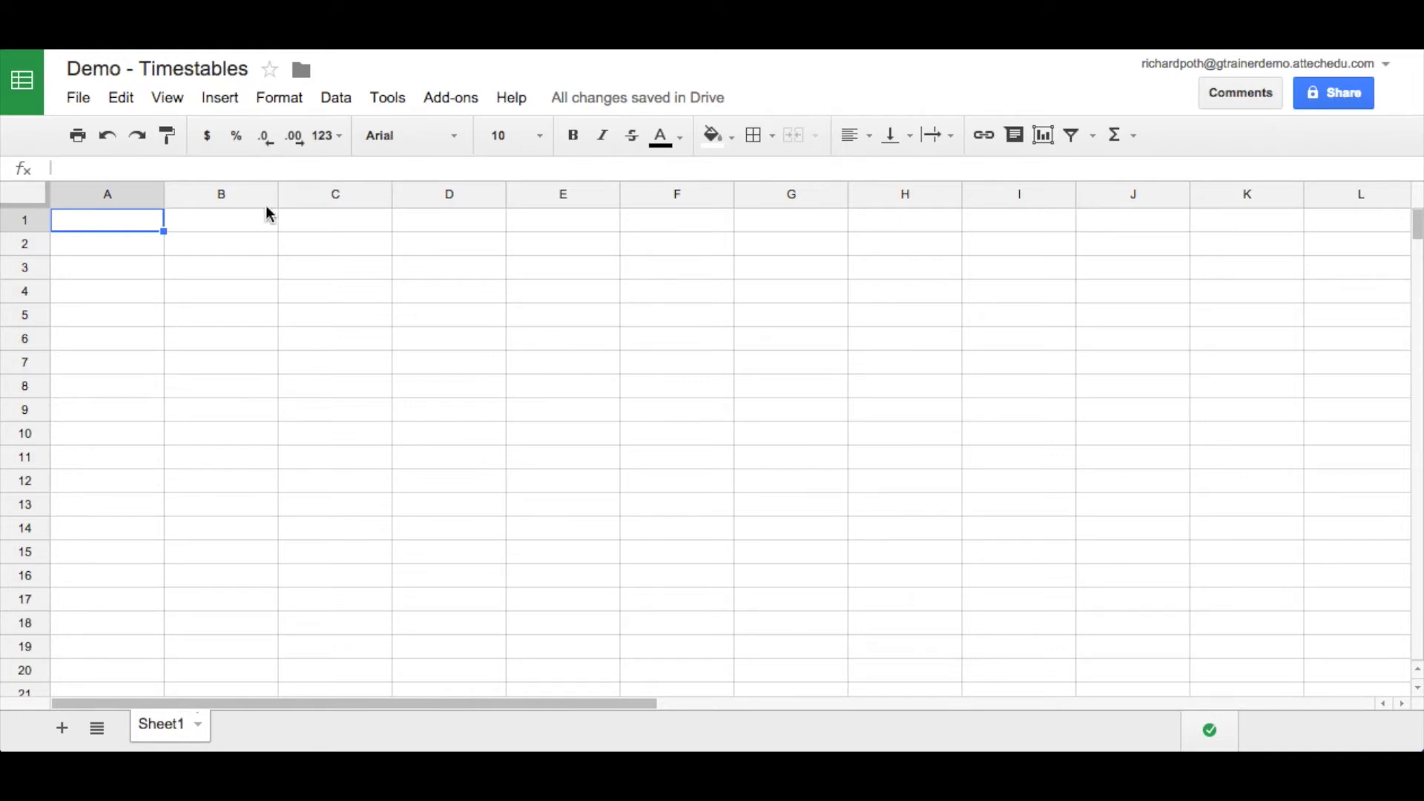
- Enter the title Timestable in A1
text(Time)
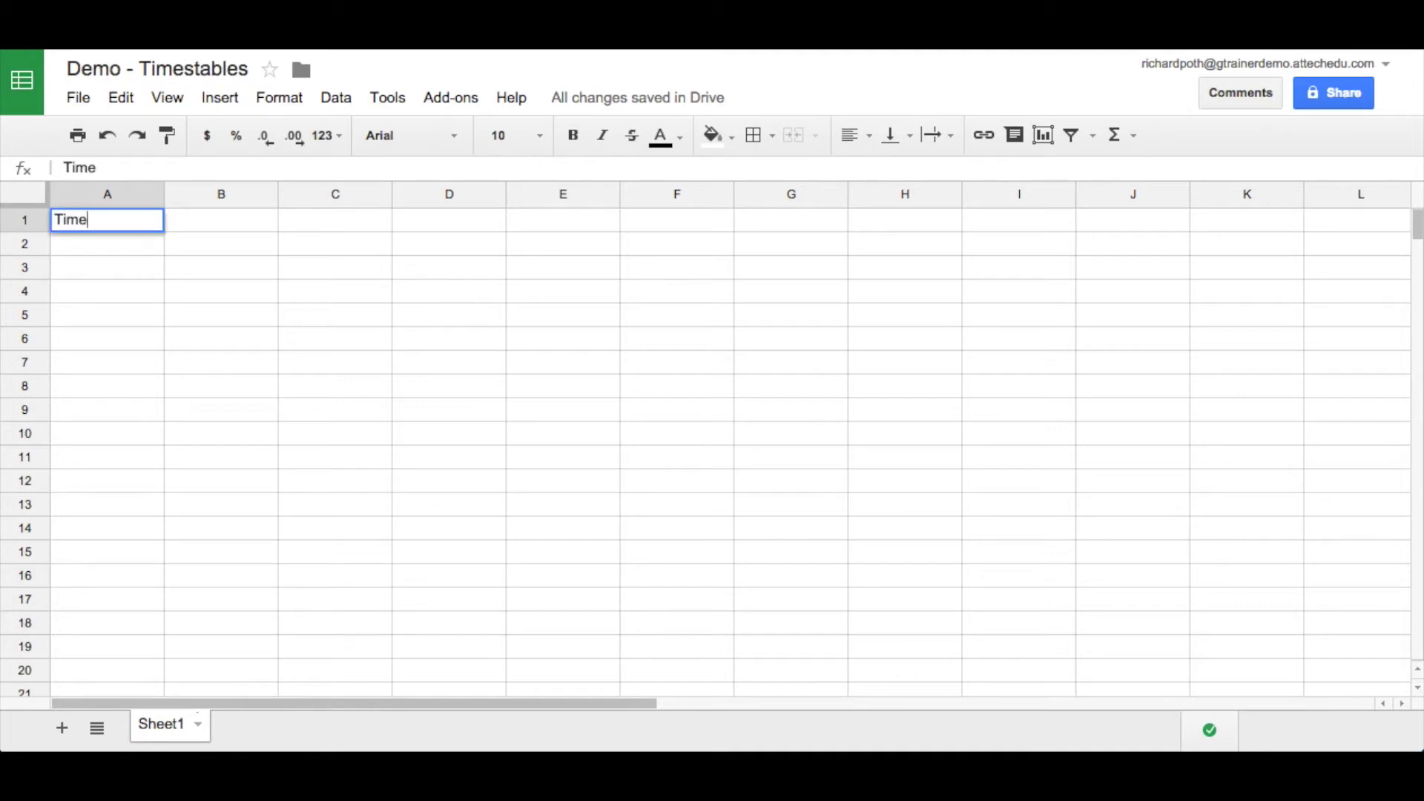
text(stables)
key(BackSpace)
key(Tab)
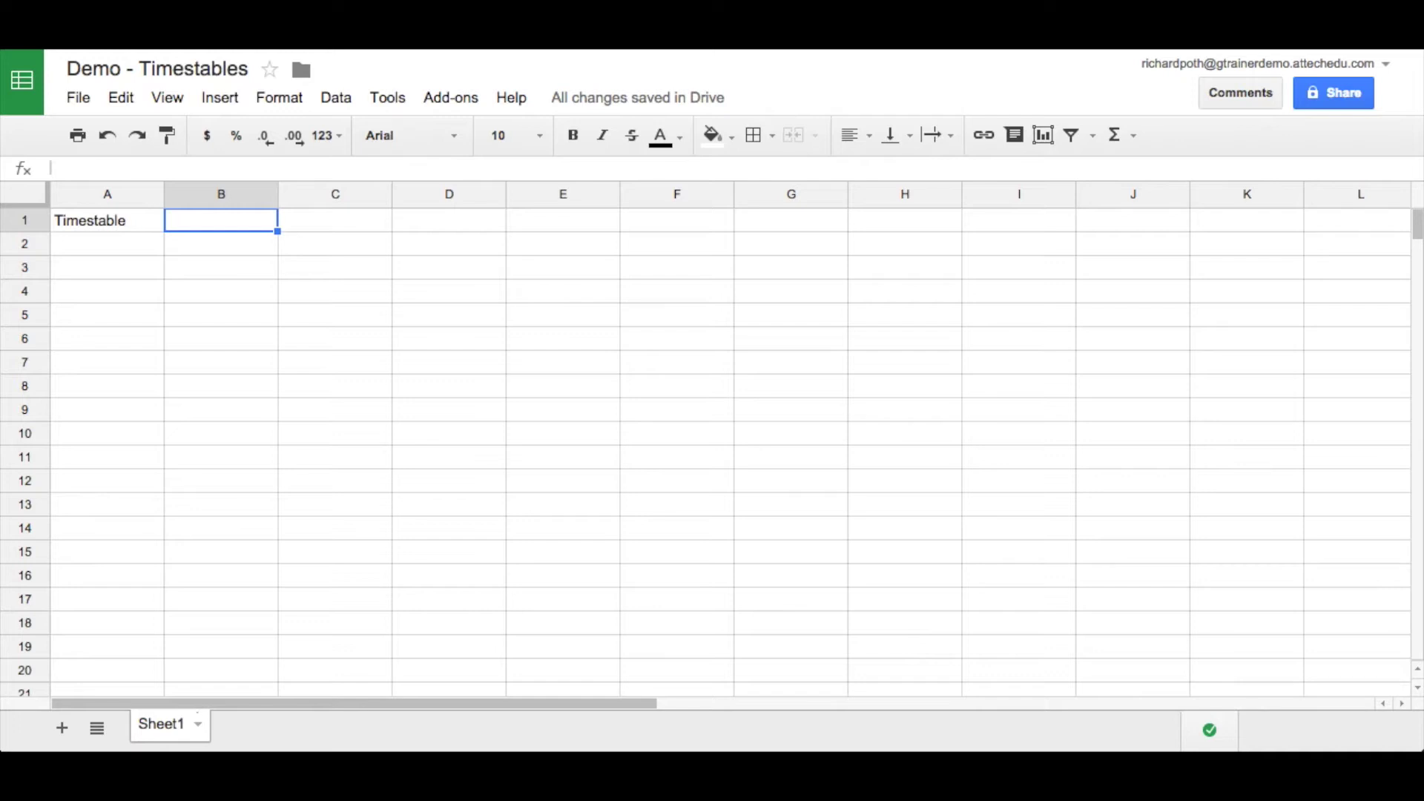
- Enter the multiplier 6 in B1 and select A3
text(6)
key(Return)
click(107, 267)
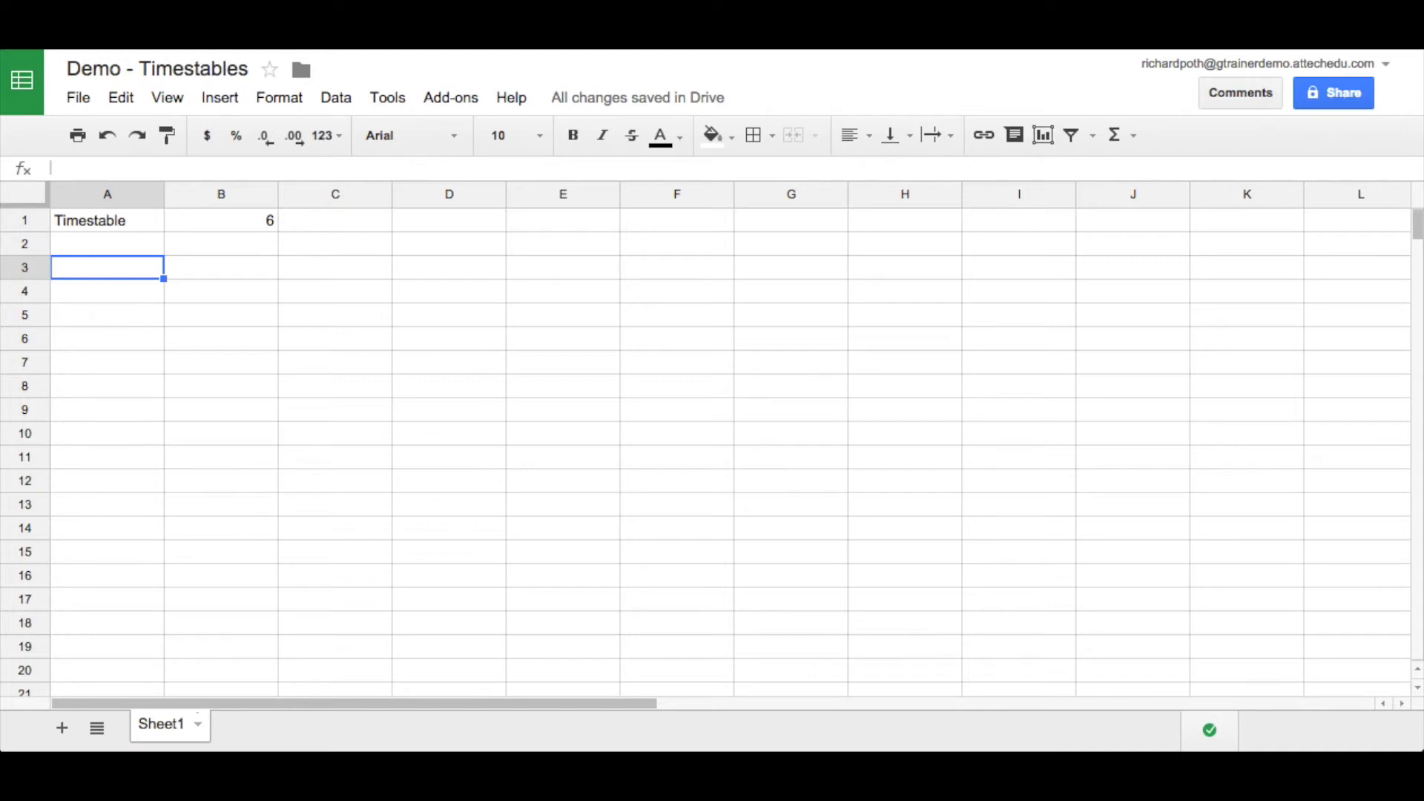
- Enter 1 in A3 and 2 in A4 as the counting pattern
text(1)
click(221, 267)
click(107, 267)
click(106, 291)
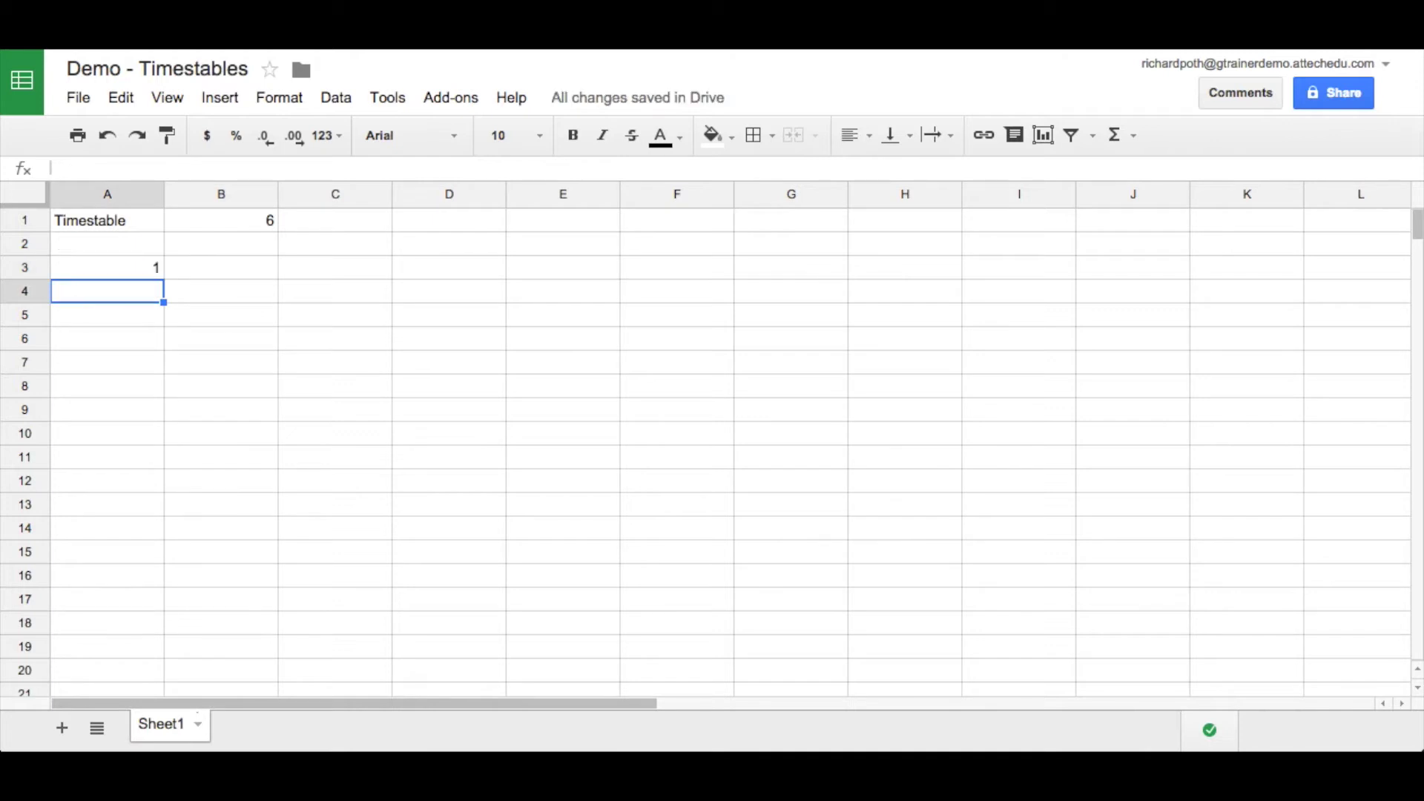
text(2)
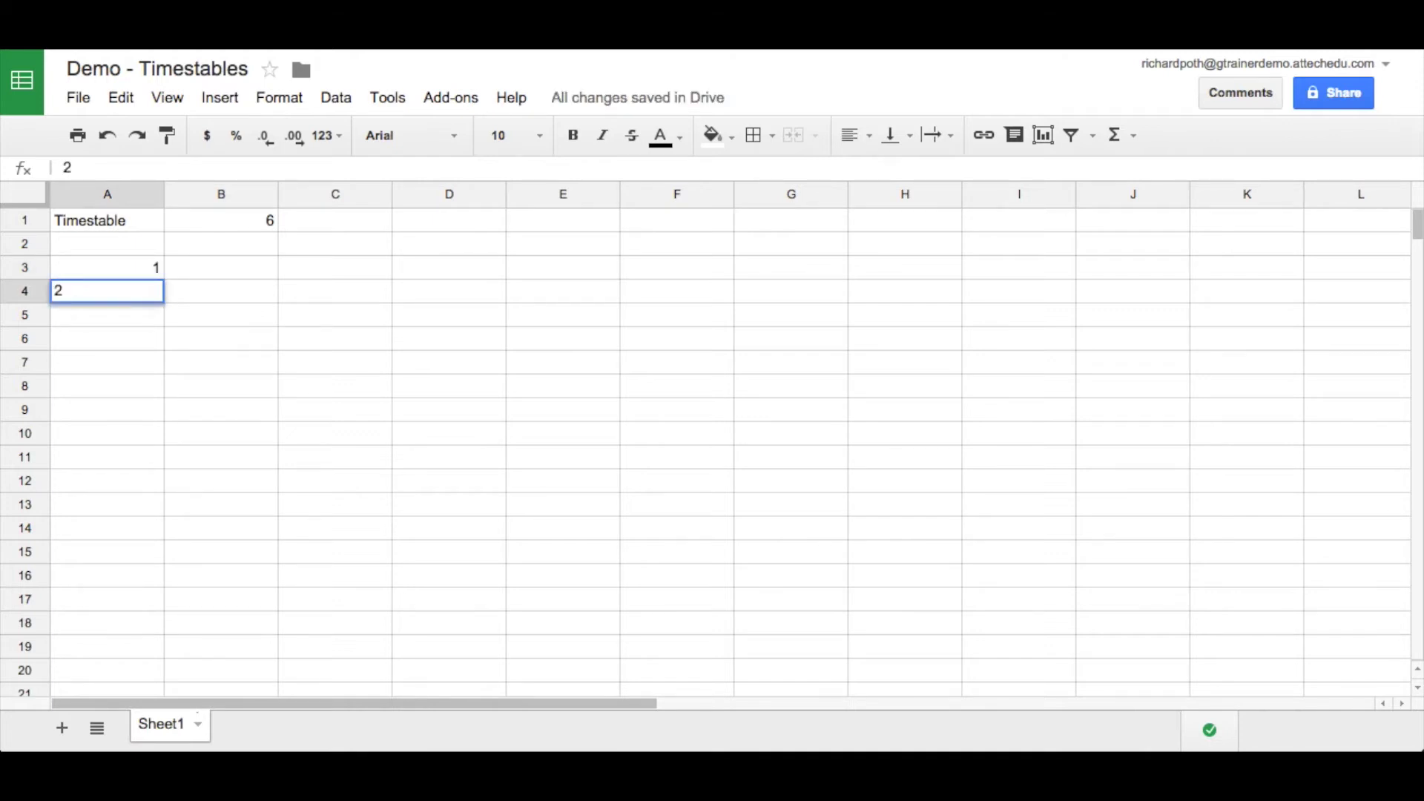
key(Return)
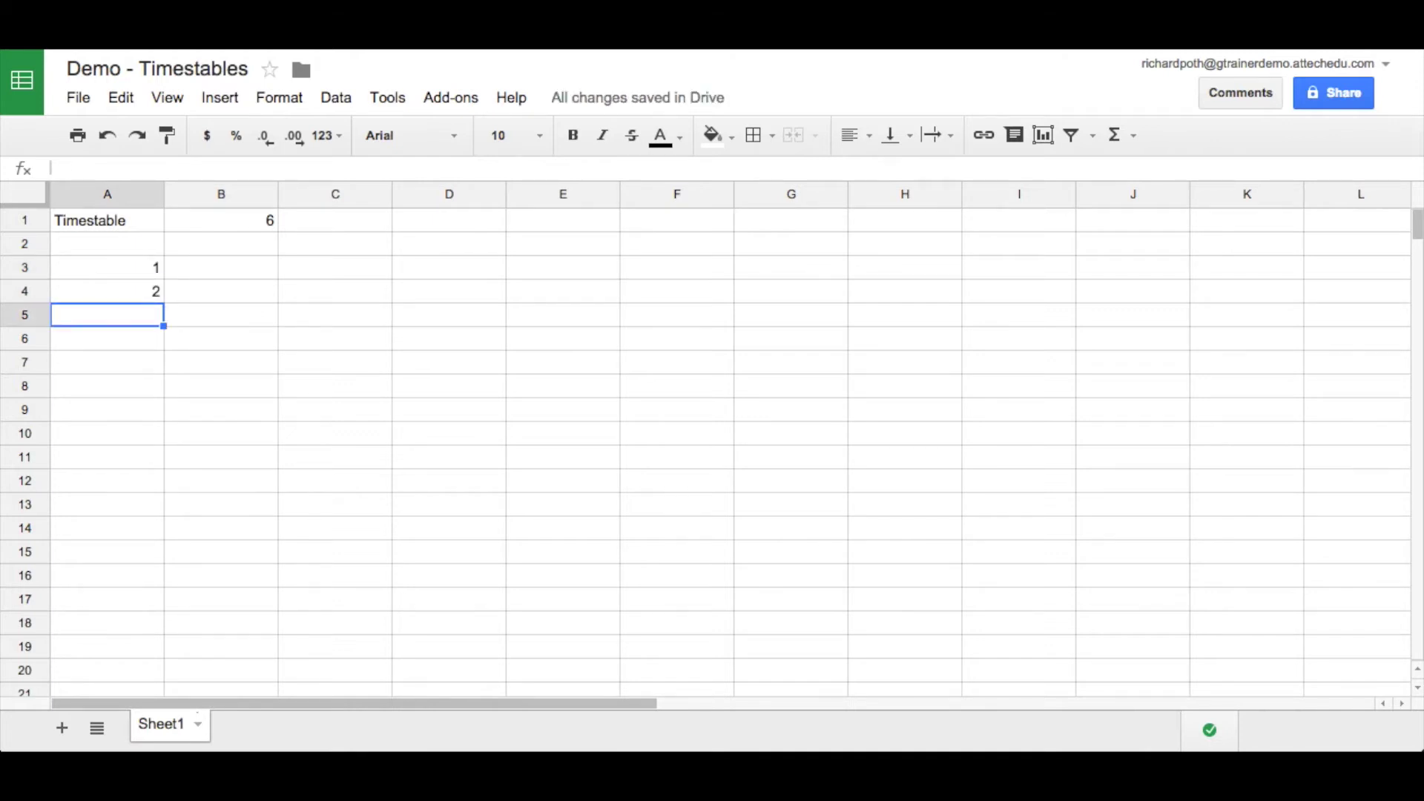
- Extend the pattern down to A14 and centre-align the numbers 1 to 12
click(130, 273)
drag(129, 267, 164, 529)
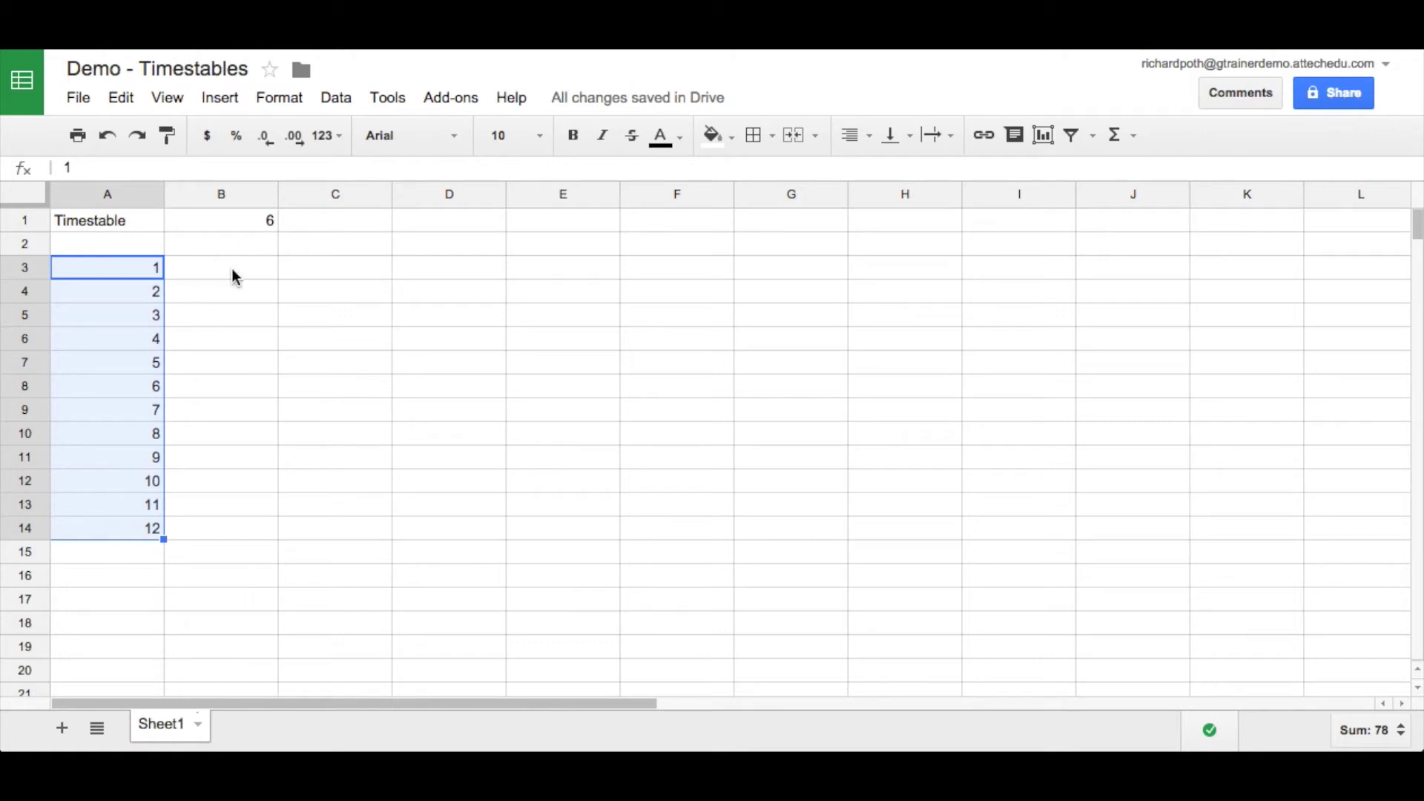
click(873, 136)
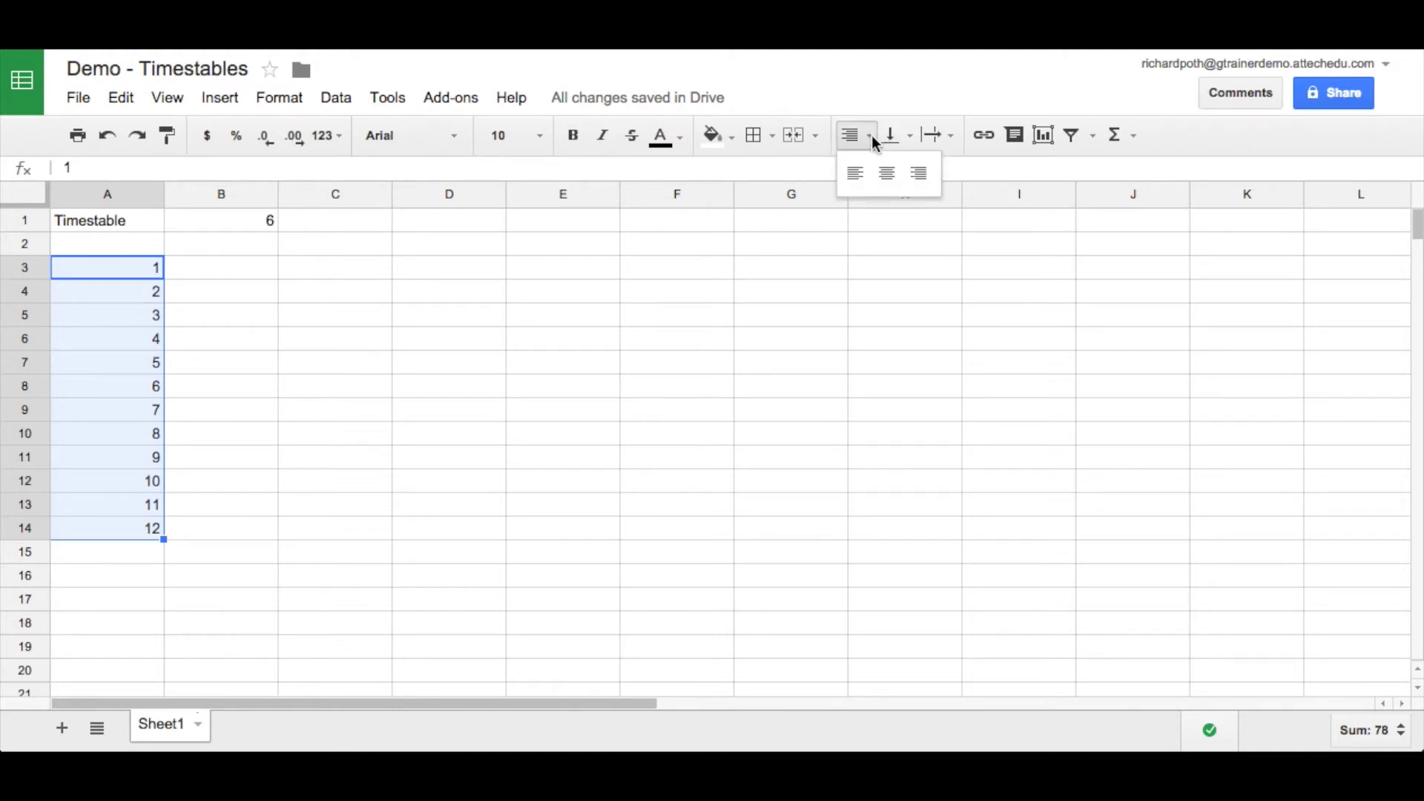
click(889, 173)
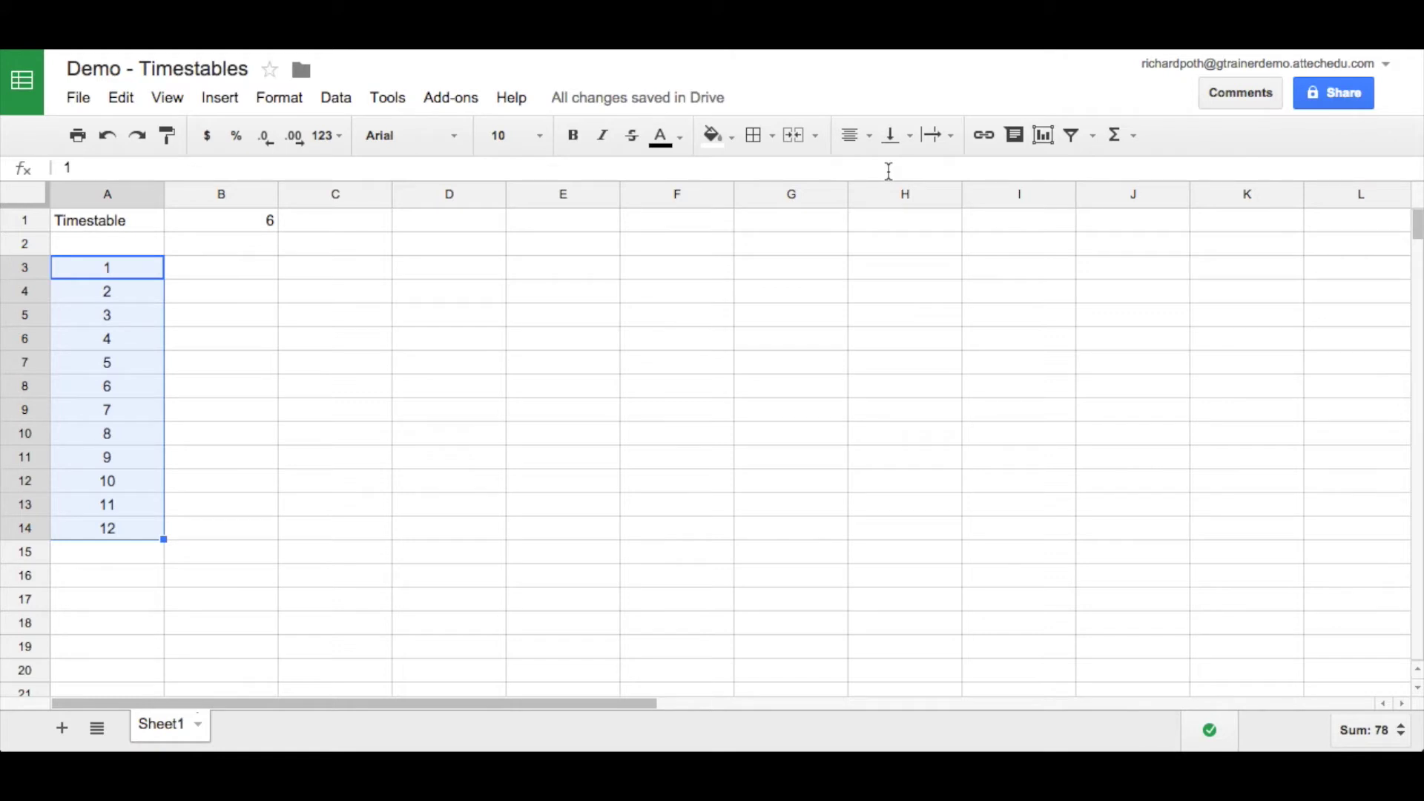
- Type x in B3, fill it down to B14, and centre-align the column
click(229, 273)
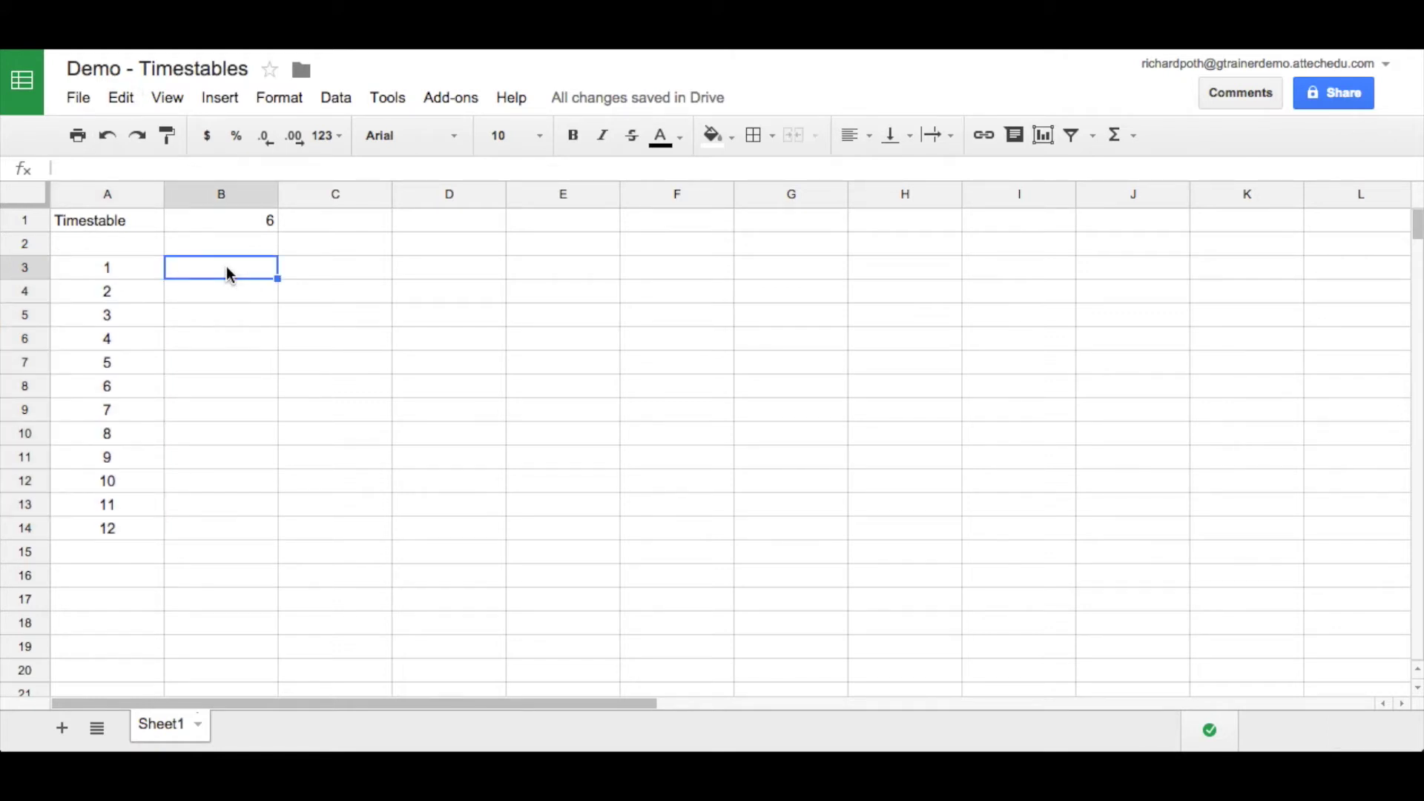
text(x)
key(Return)
click(259, 270)
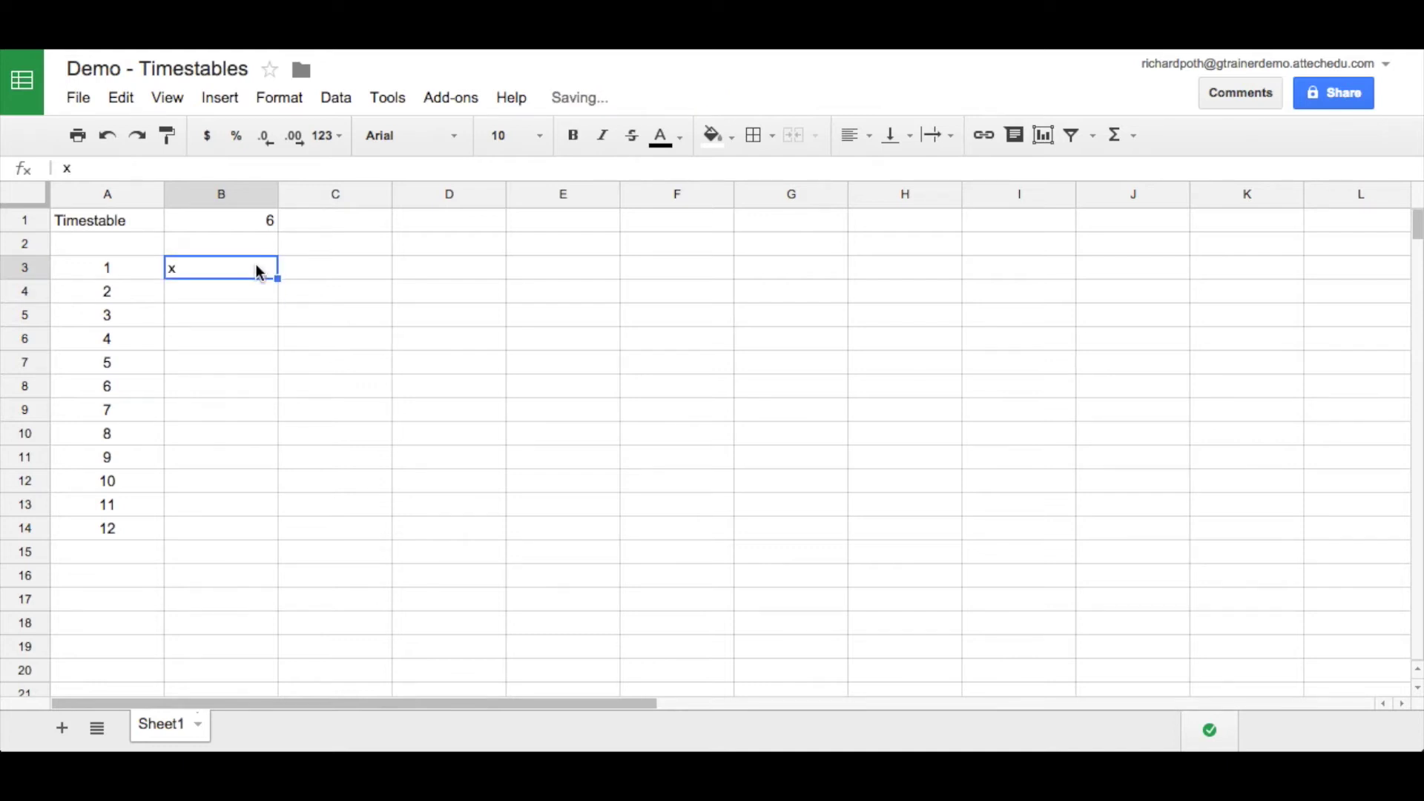
drag(280, 281, 269, 530)
click(868, 135)
click(887, 175)
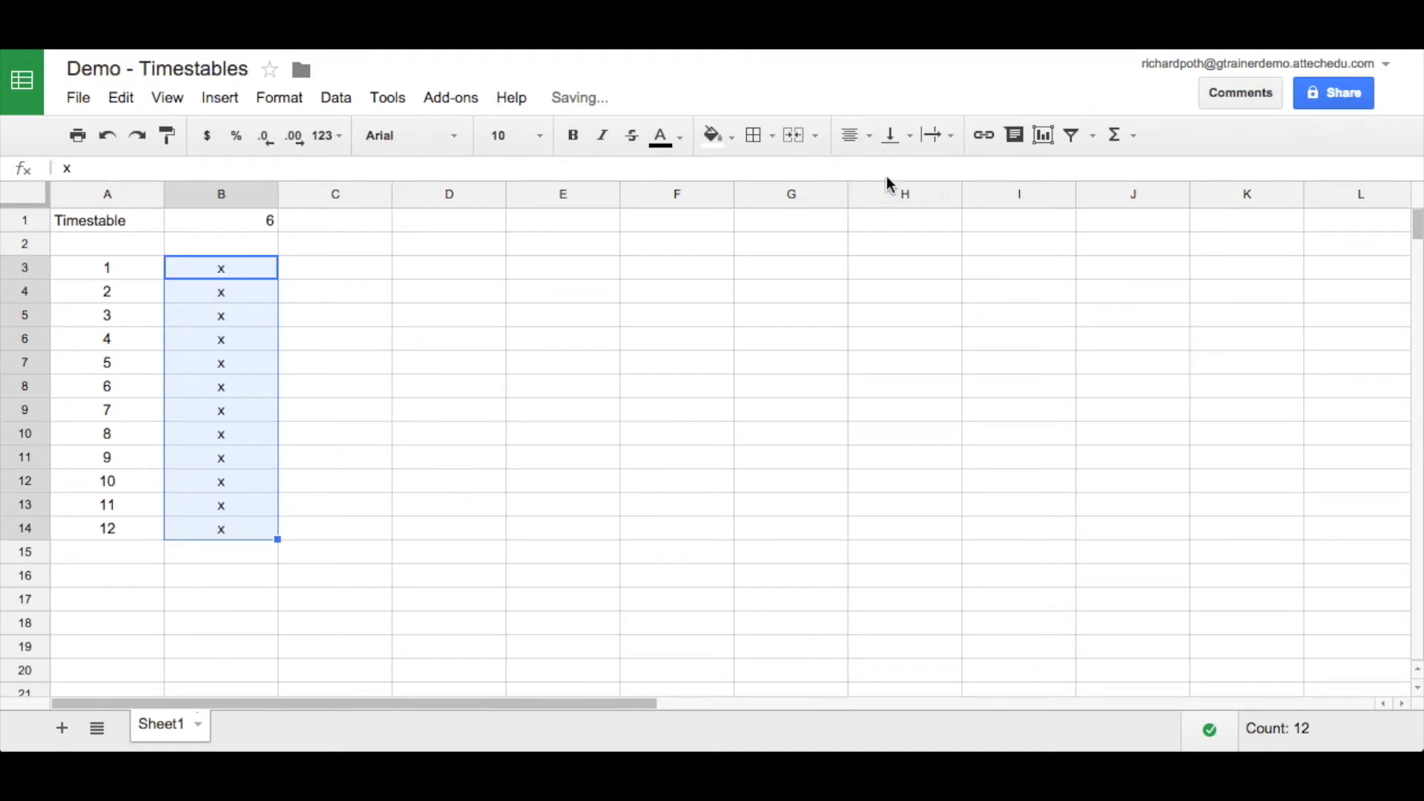
click(329, 273)
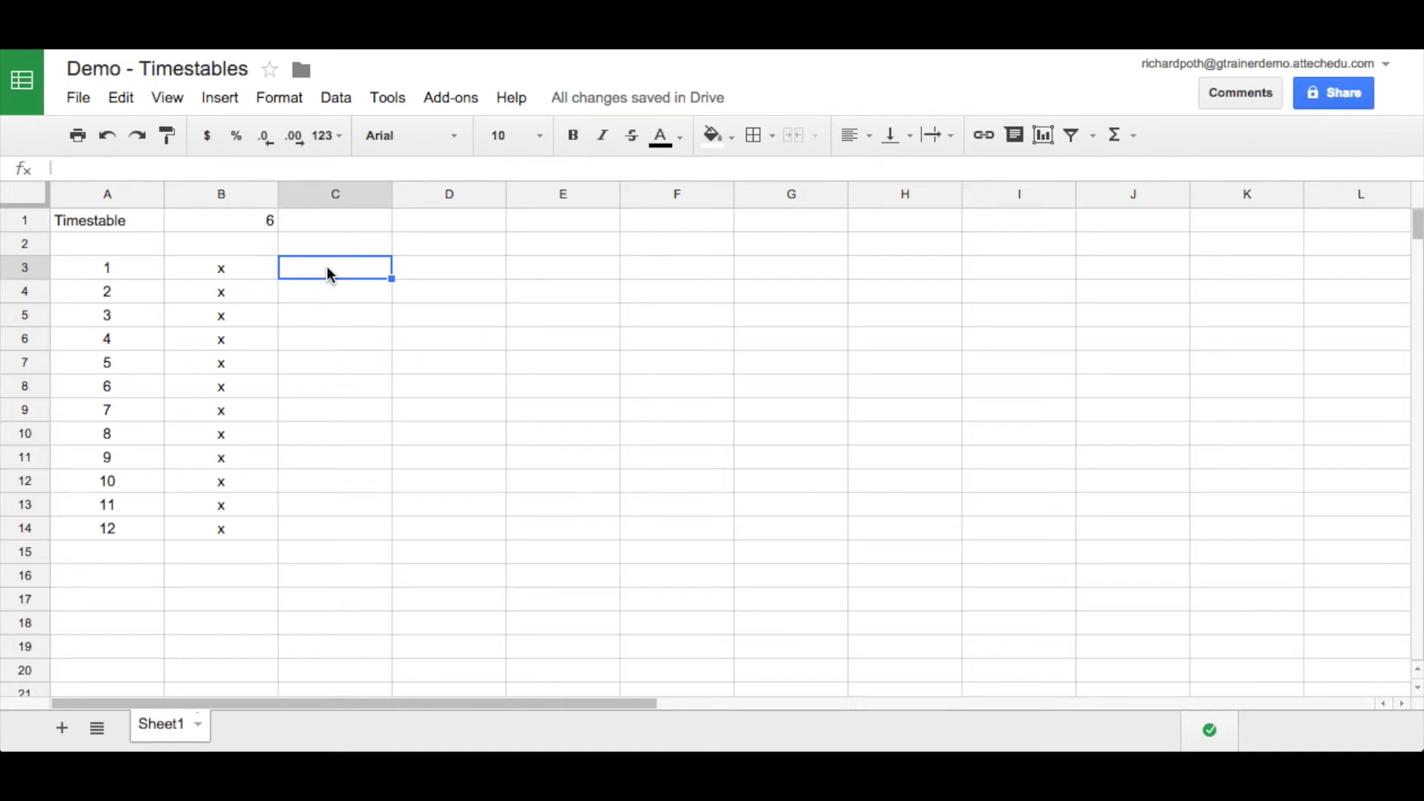
- Enter a literal equals sign ('=) in D3 instead of starting a formula
click(464, 269)
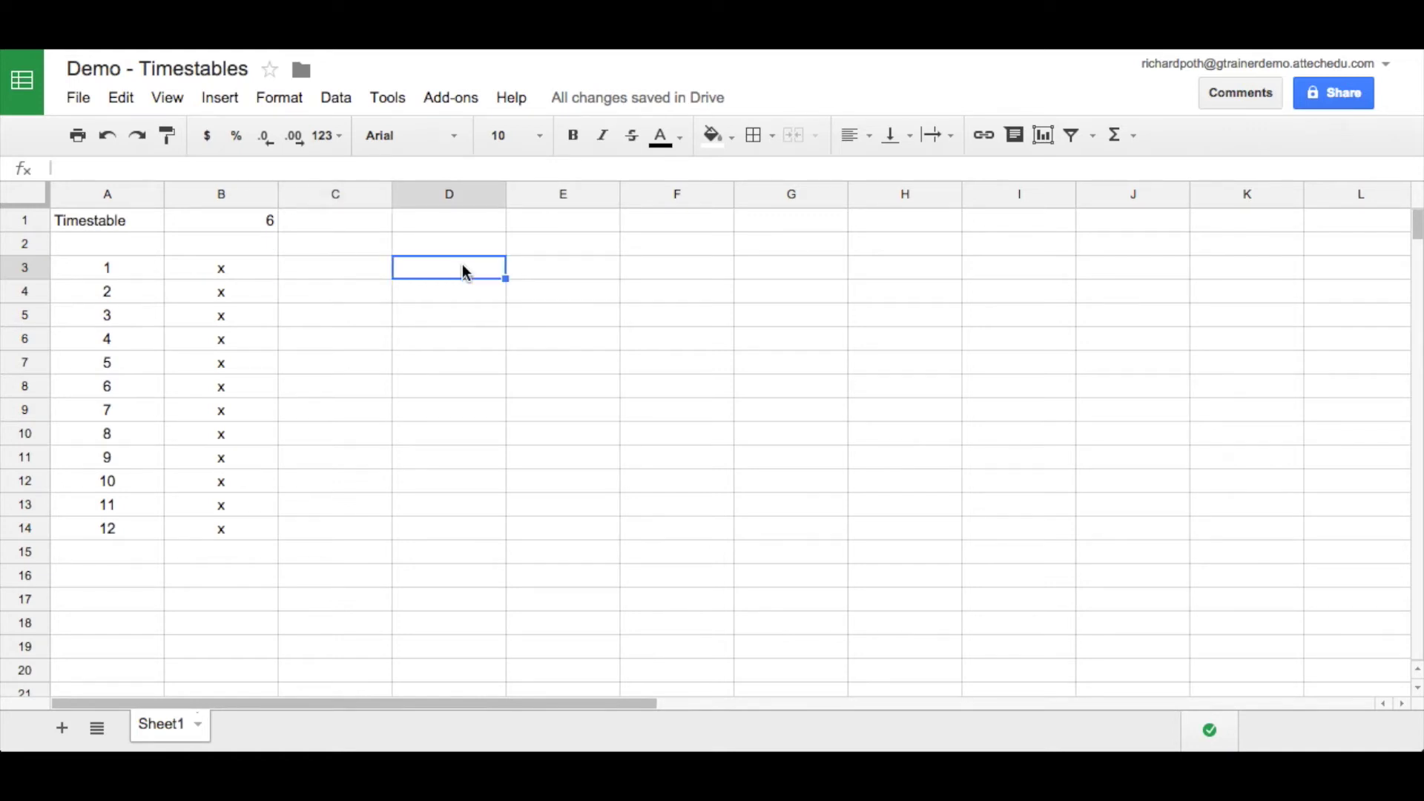
text(=)
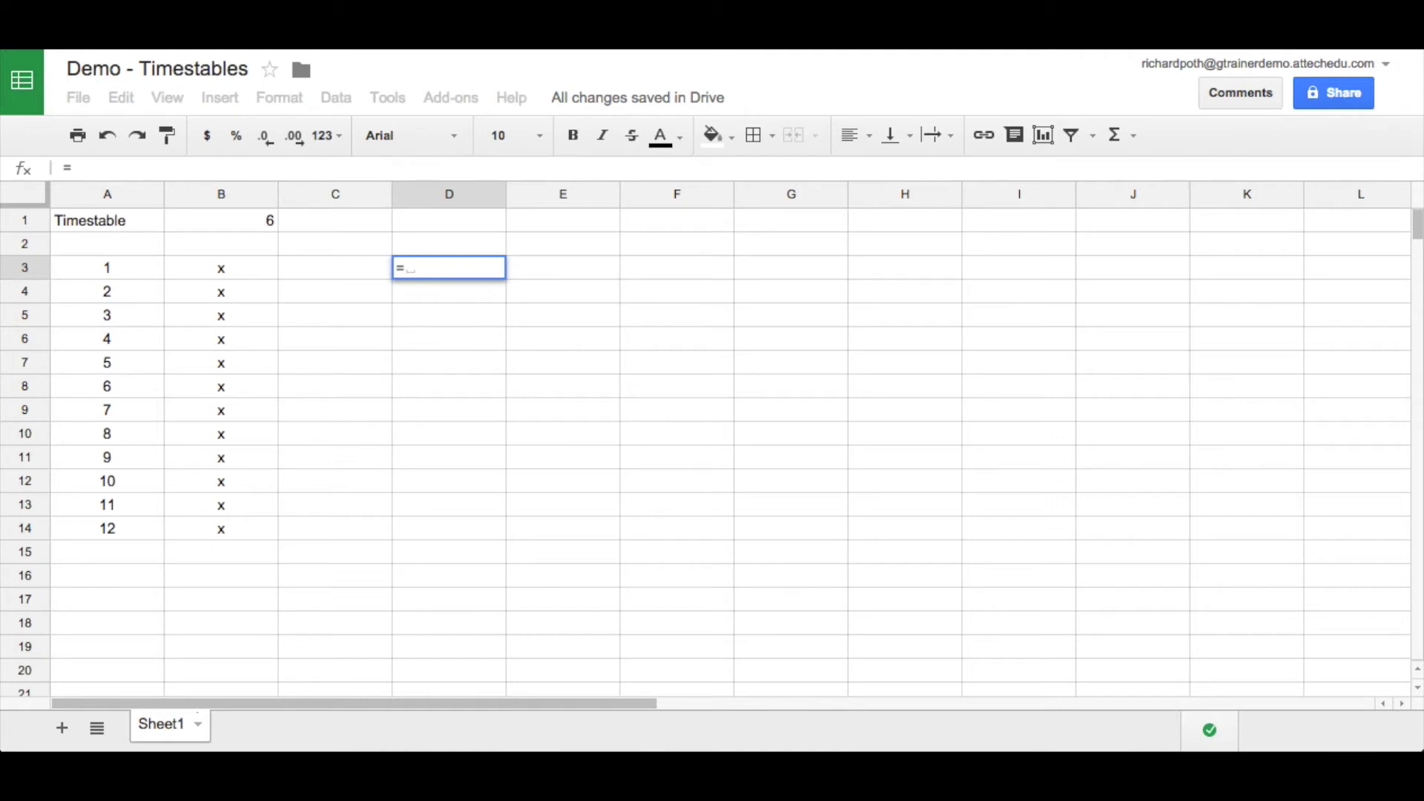
key(BackSpace)
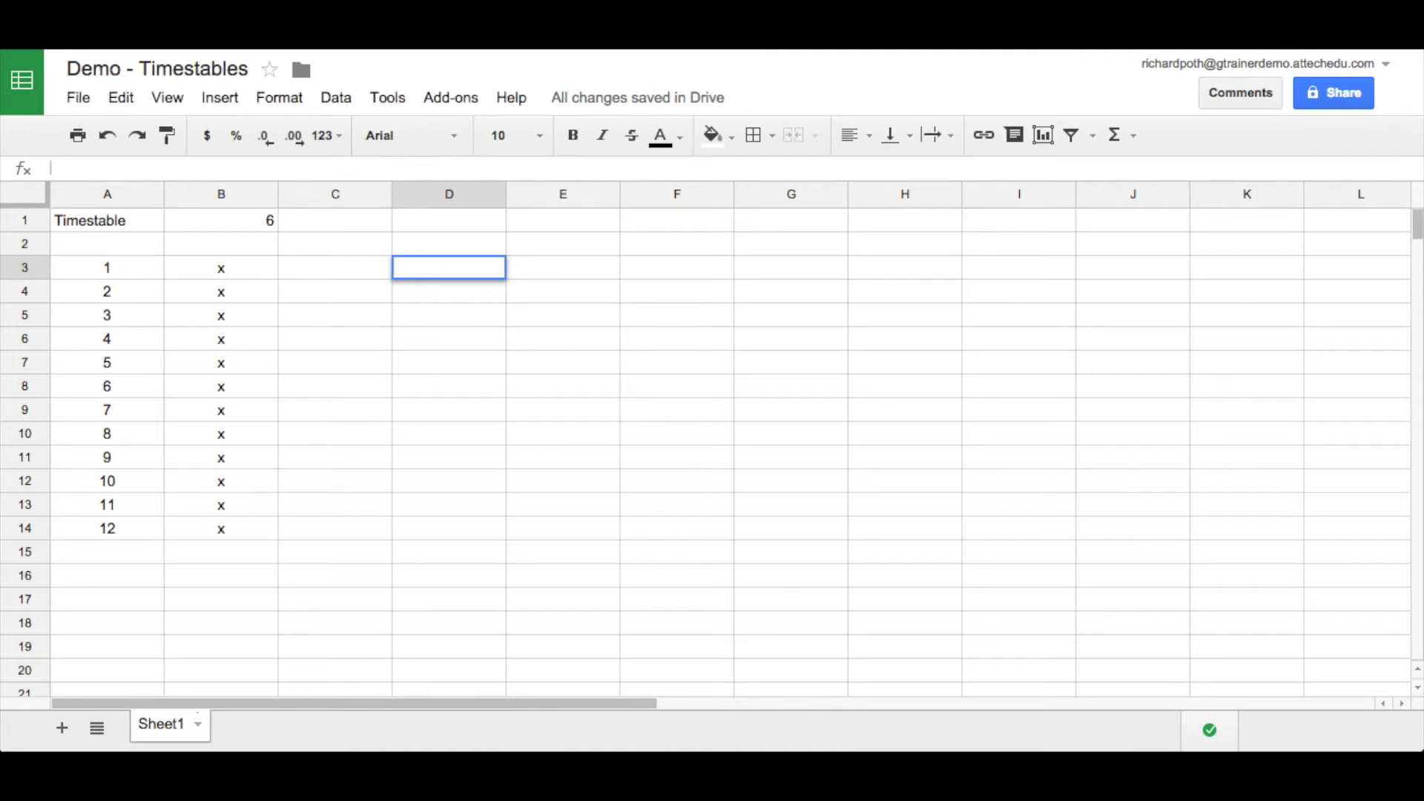
text('=)
key(Return)
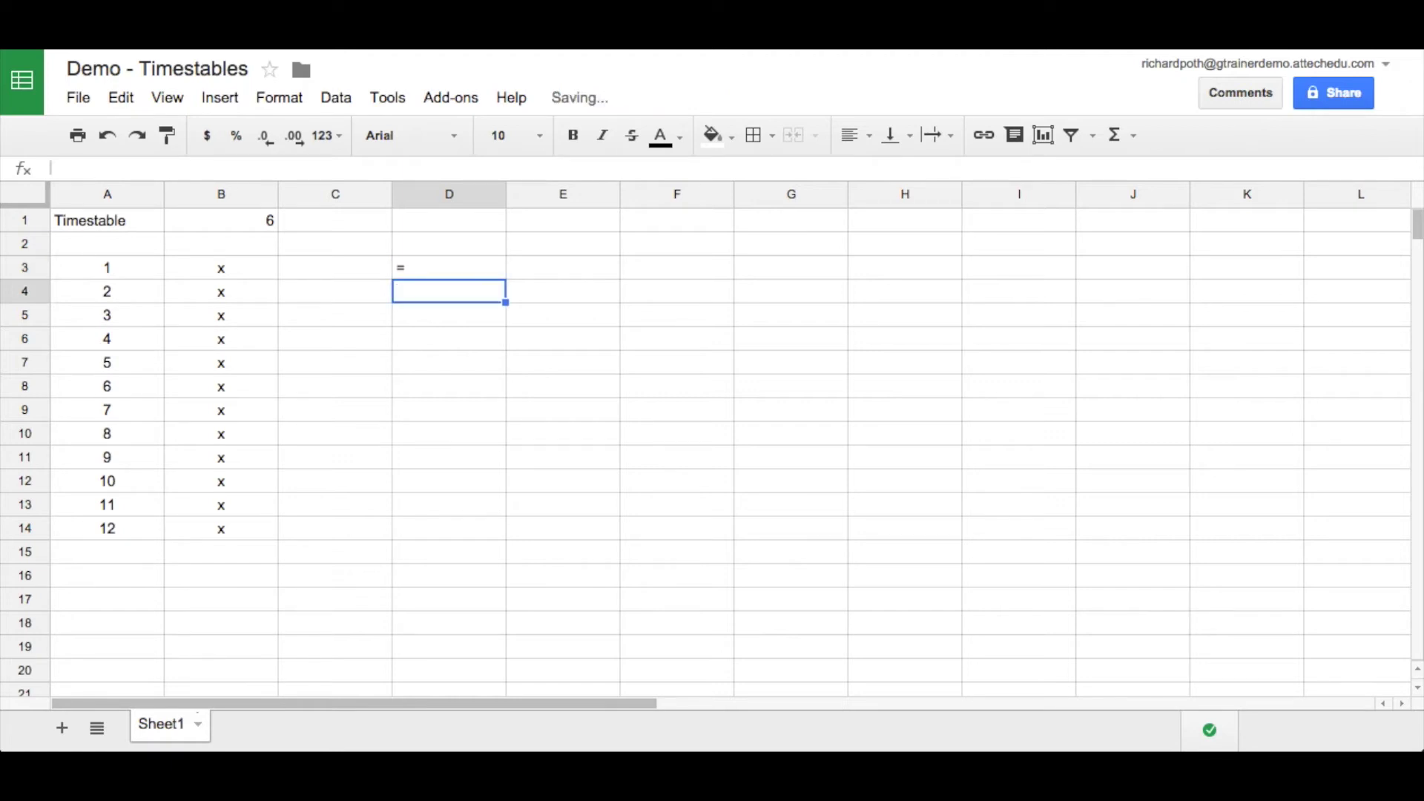
- Fill the equals sign down to D14 and centre-align it
click(451, 267)
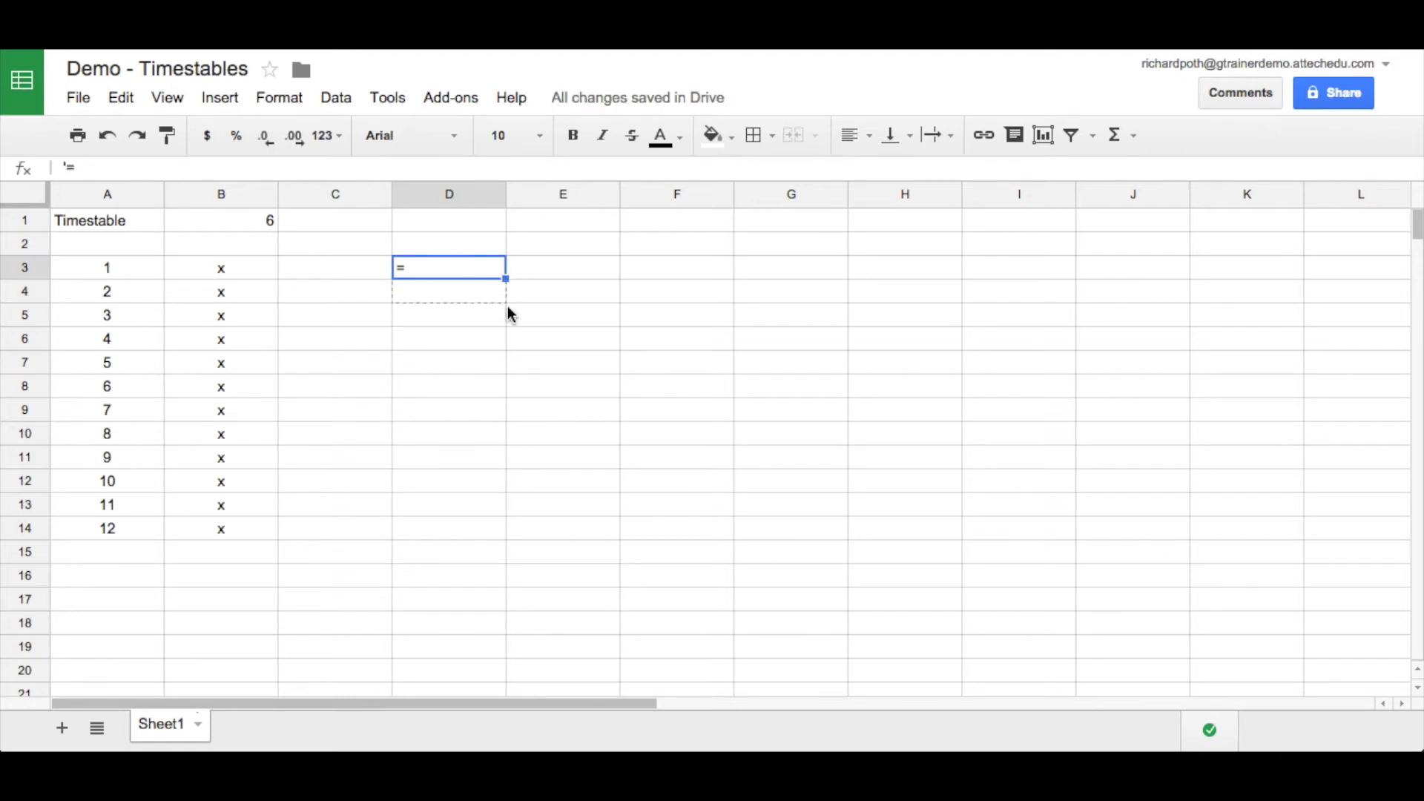
drag(509, 326, 502, 534)
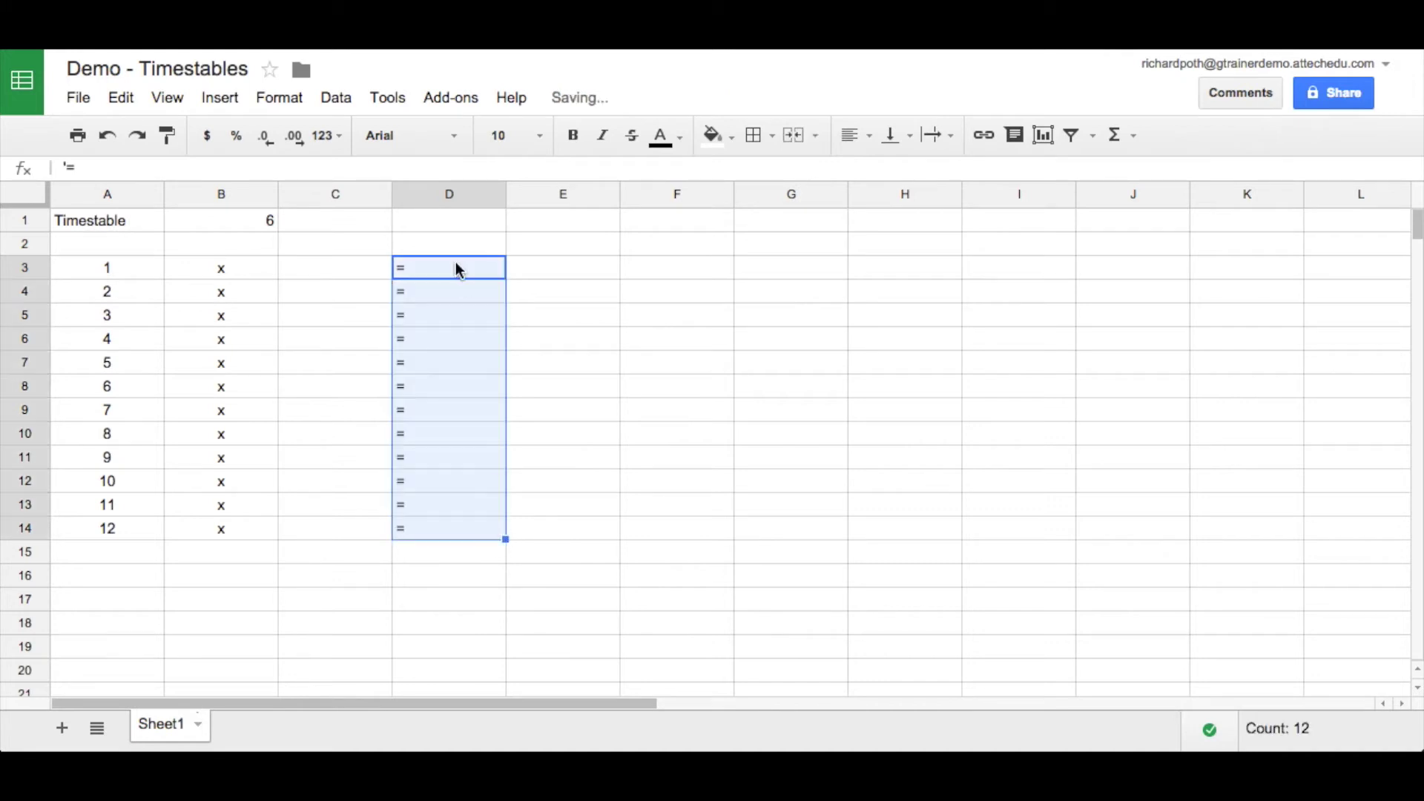
click(864, 136)
click(881, 173)
click(336, 263)
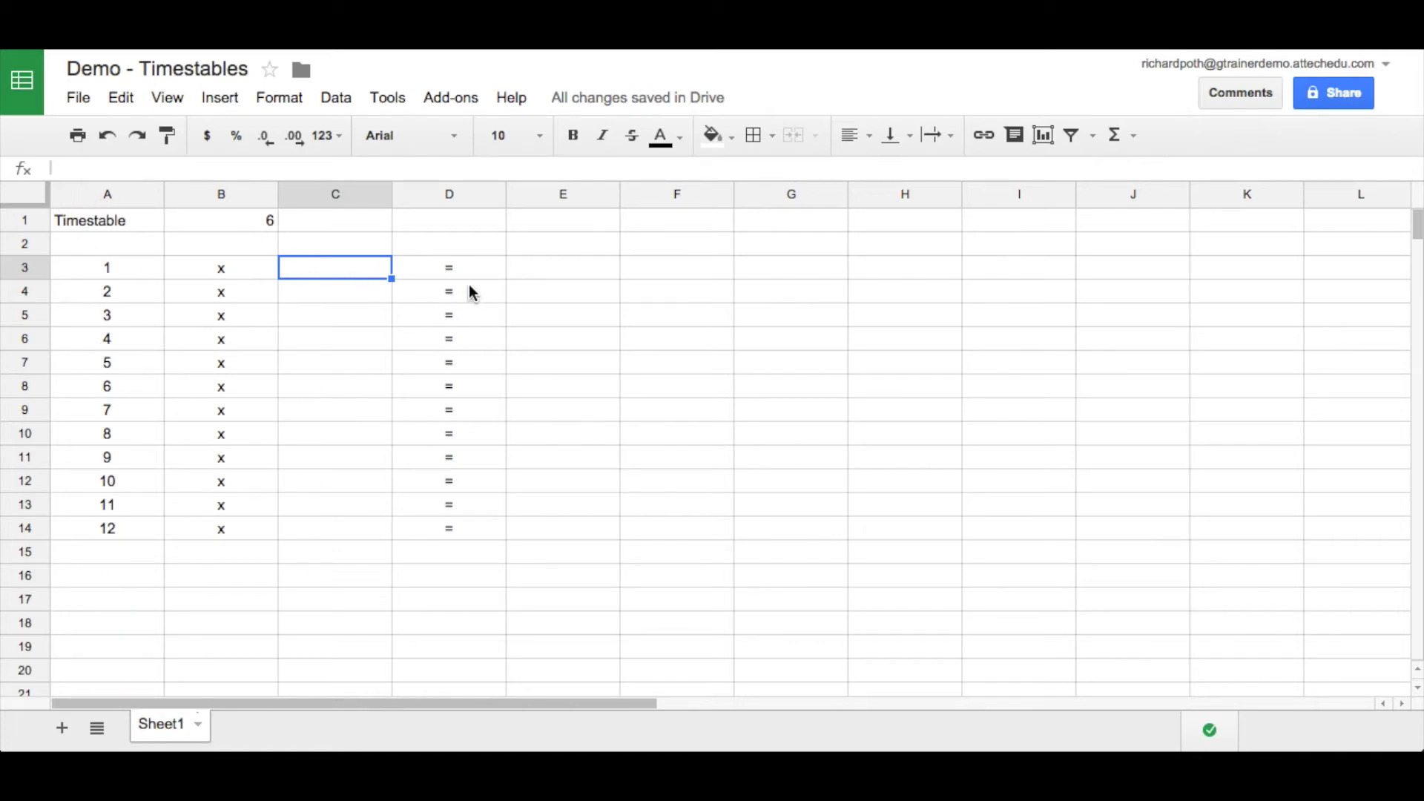
- Replace the typed 6 in C3 with the formula =B1
text(6)
key(BackSpace)
text(=)
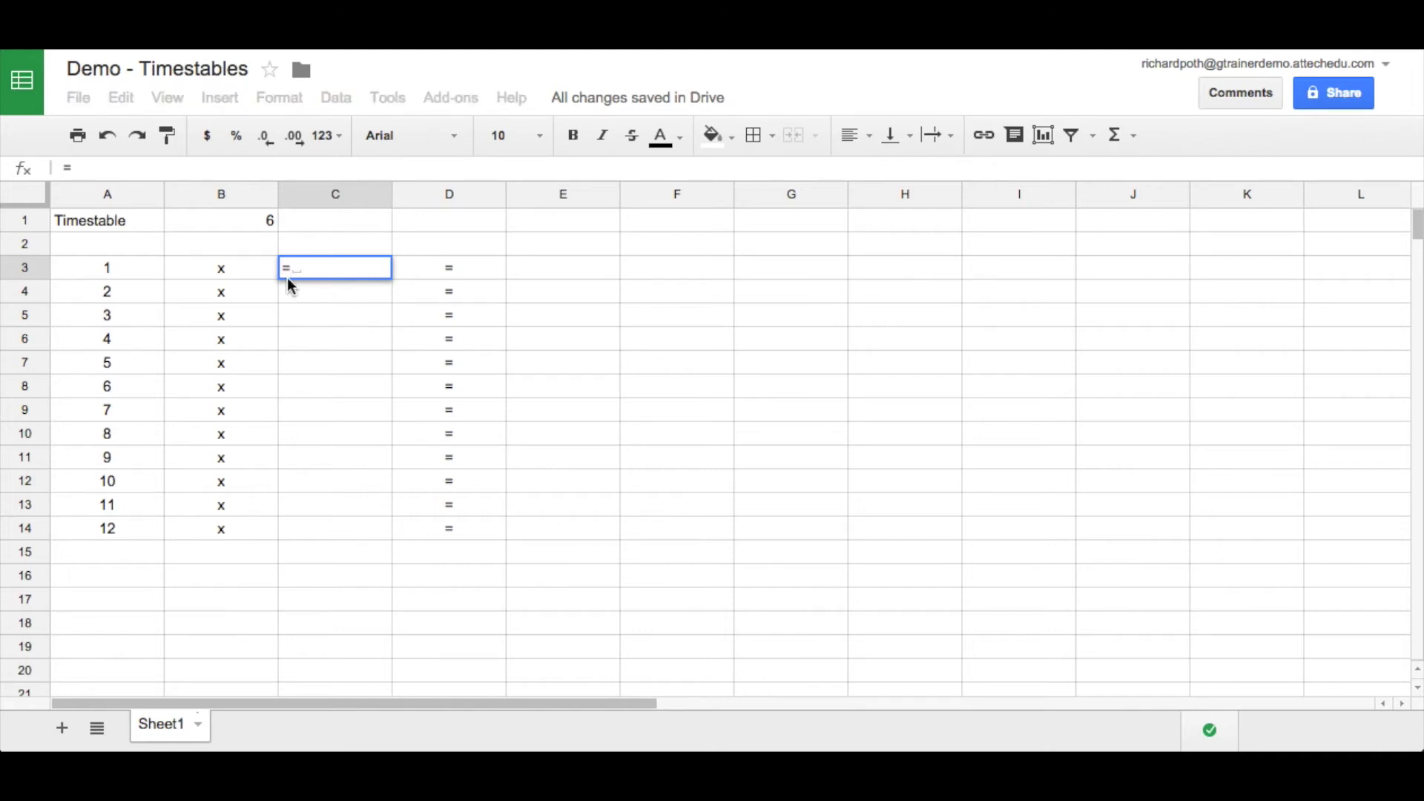
click(213, 221)
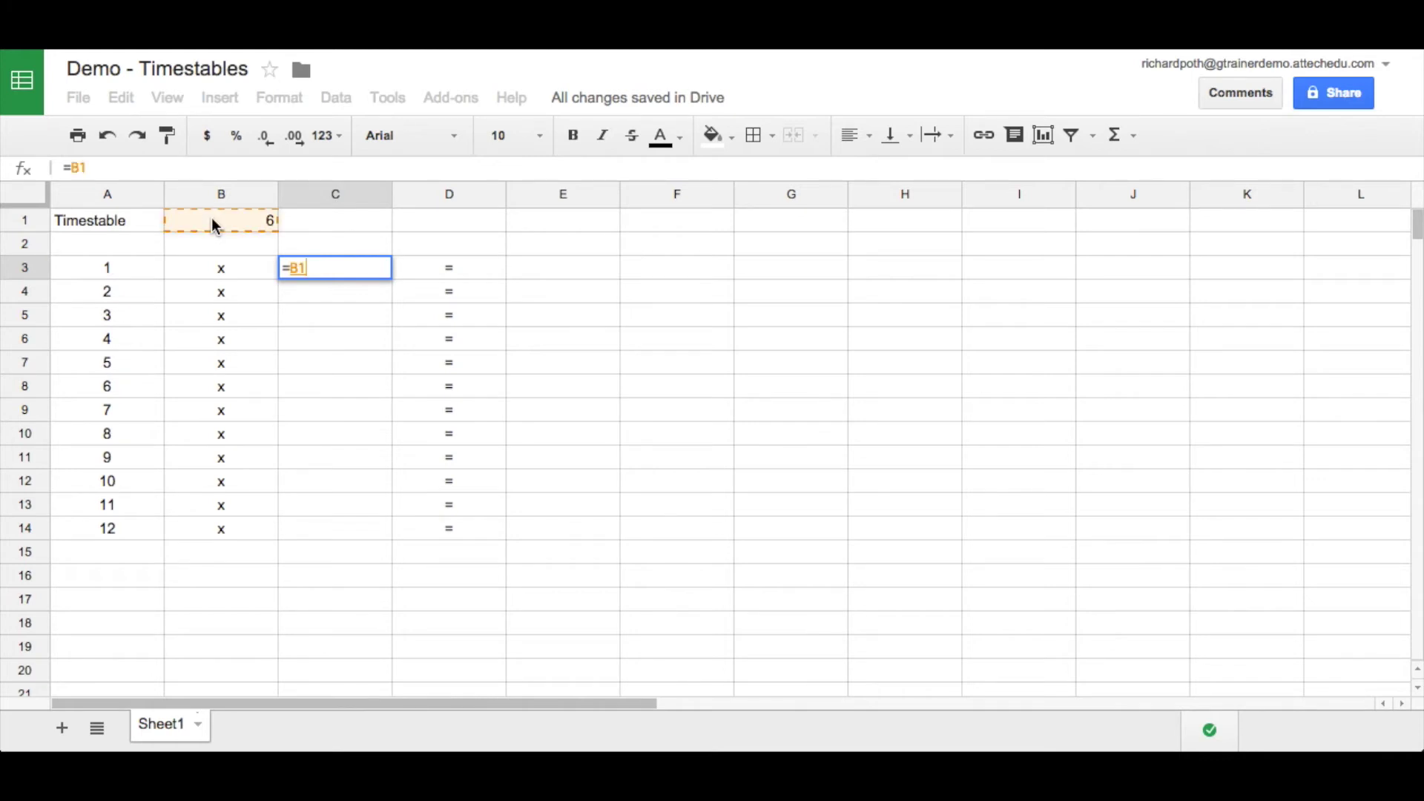
key(Return)
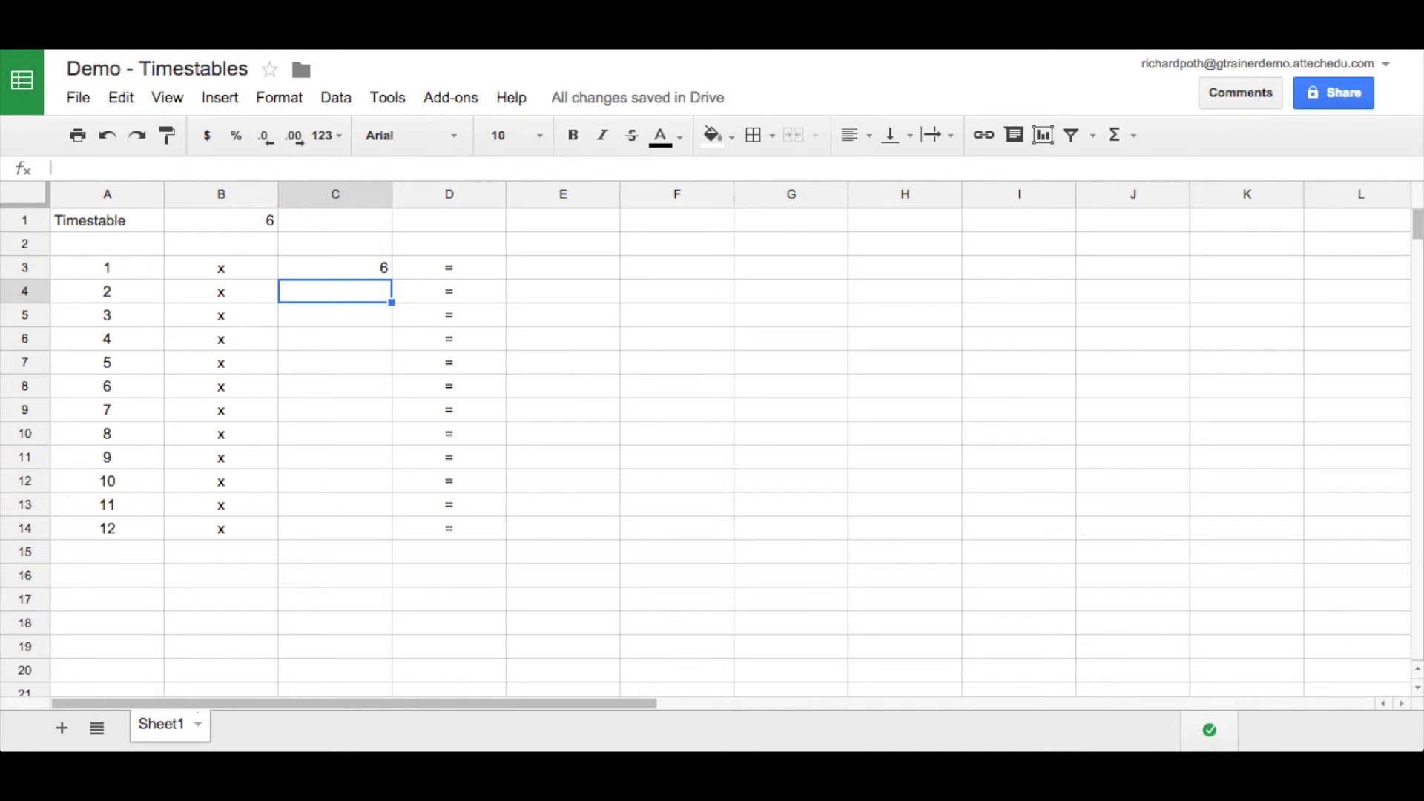
- Fill C3's formula down to C14 and inspect how C4 and C5 now reference B2 and B3
click(364, 267)
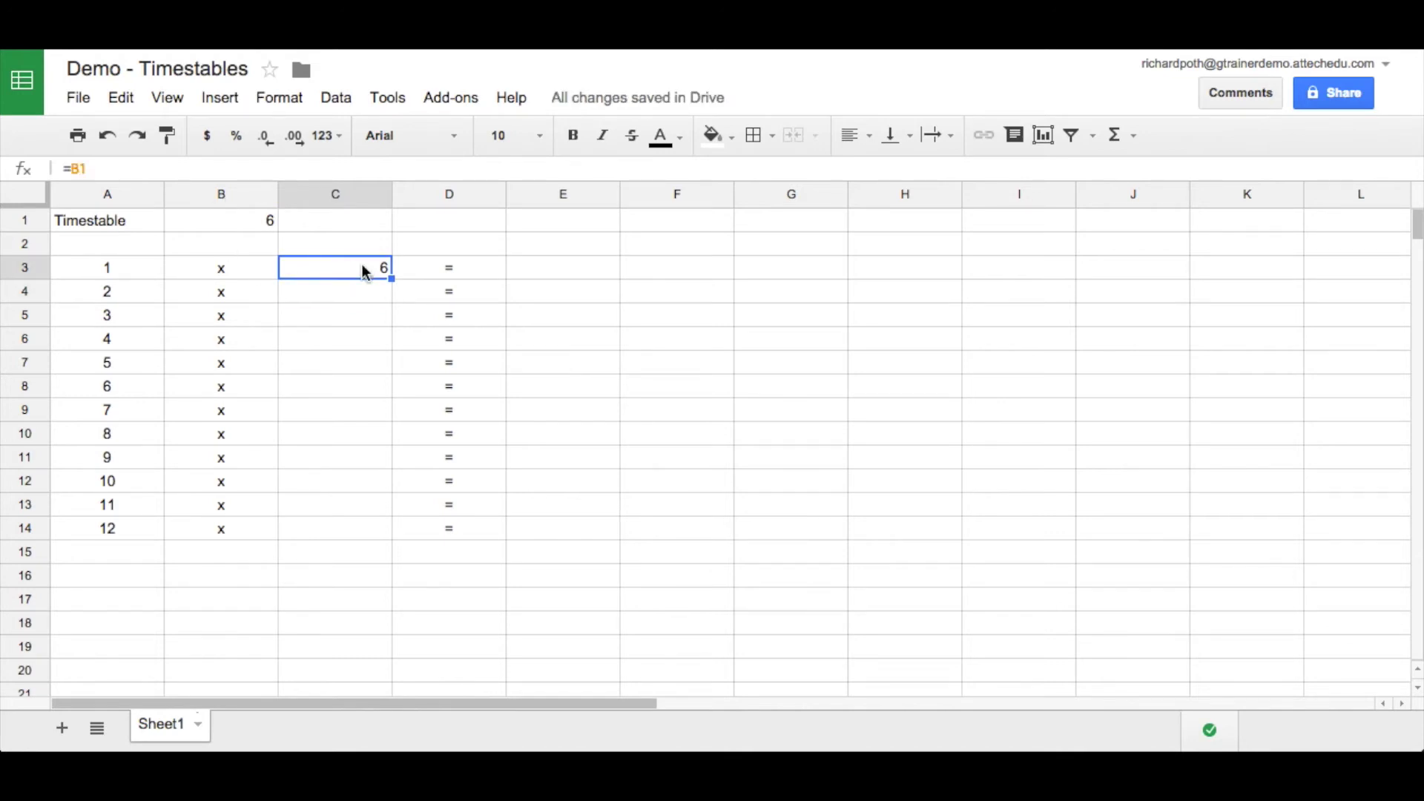
drag(391, 278, 391, 450)
drag(385, 526, 385, 527)
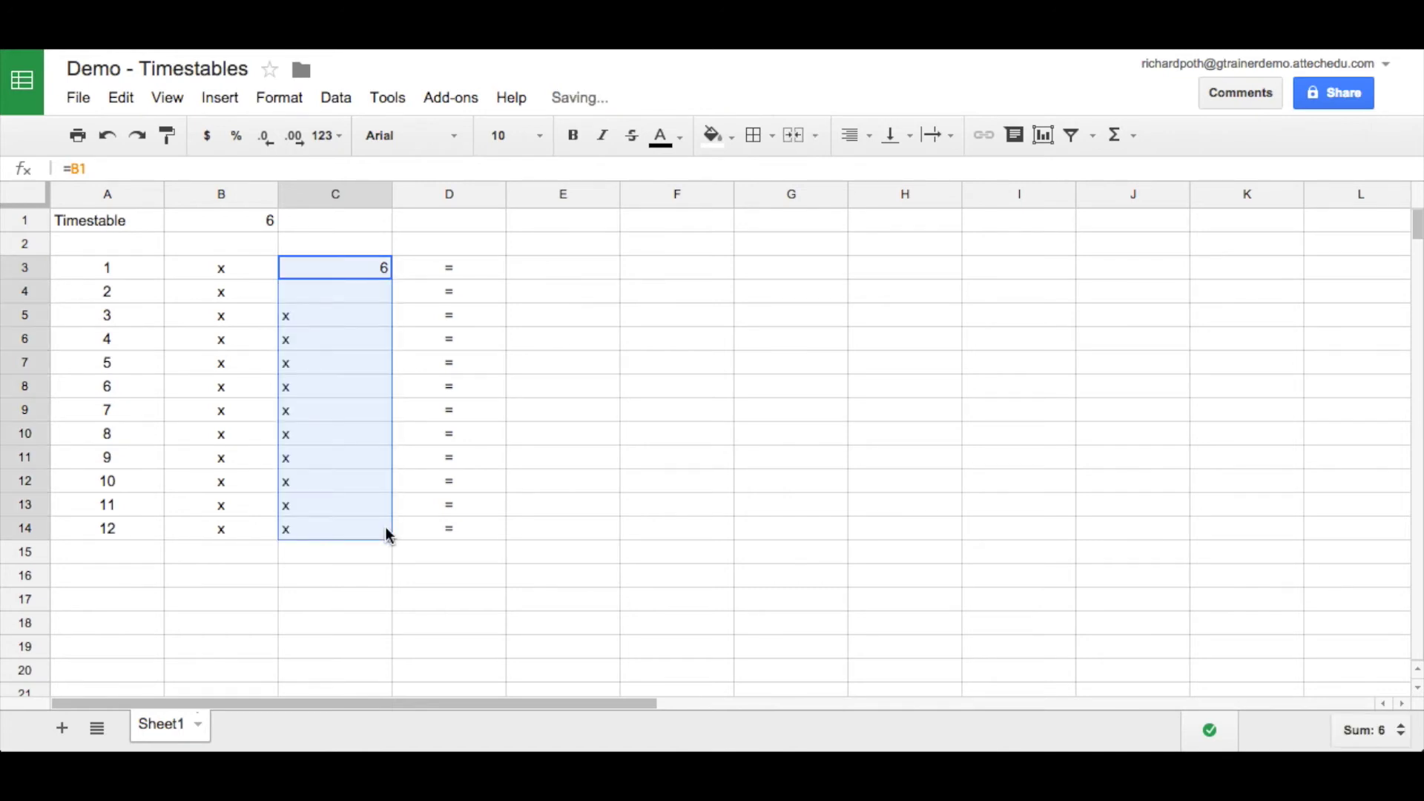
click(348, 269)
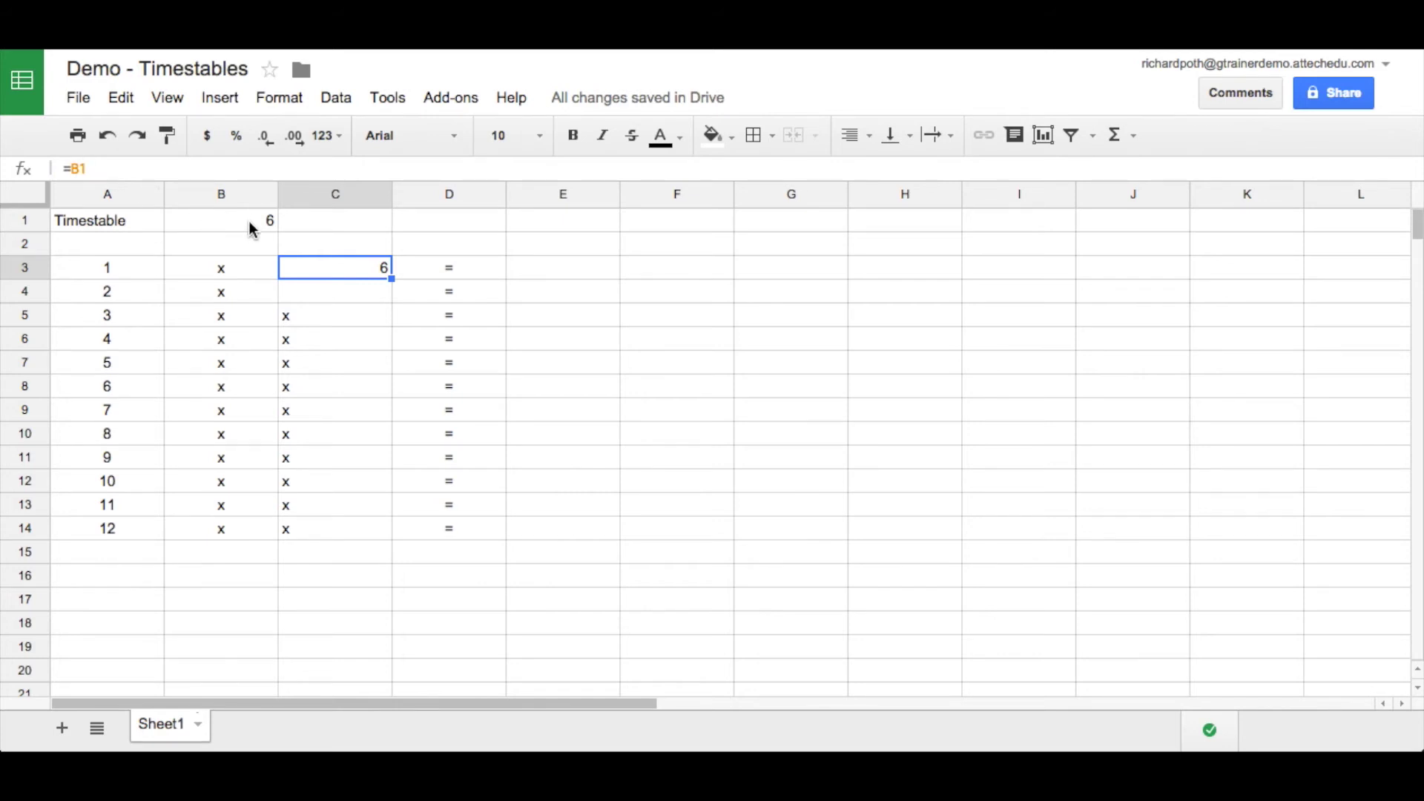
click(345, 292)
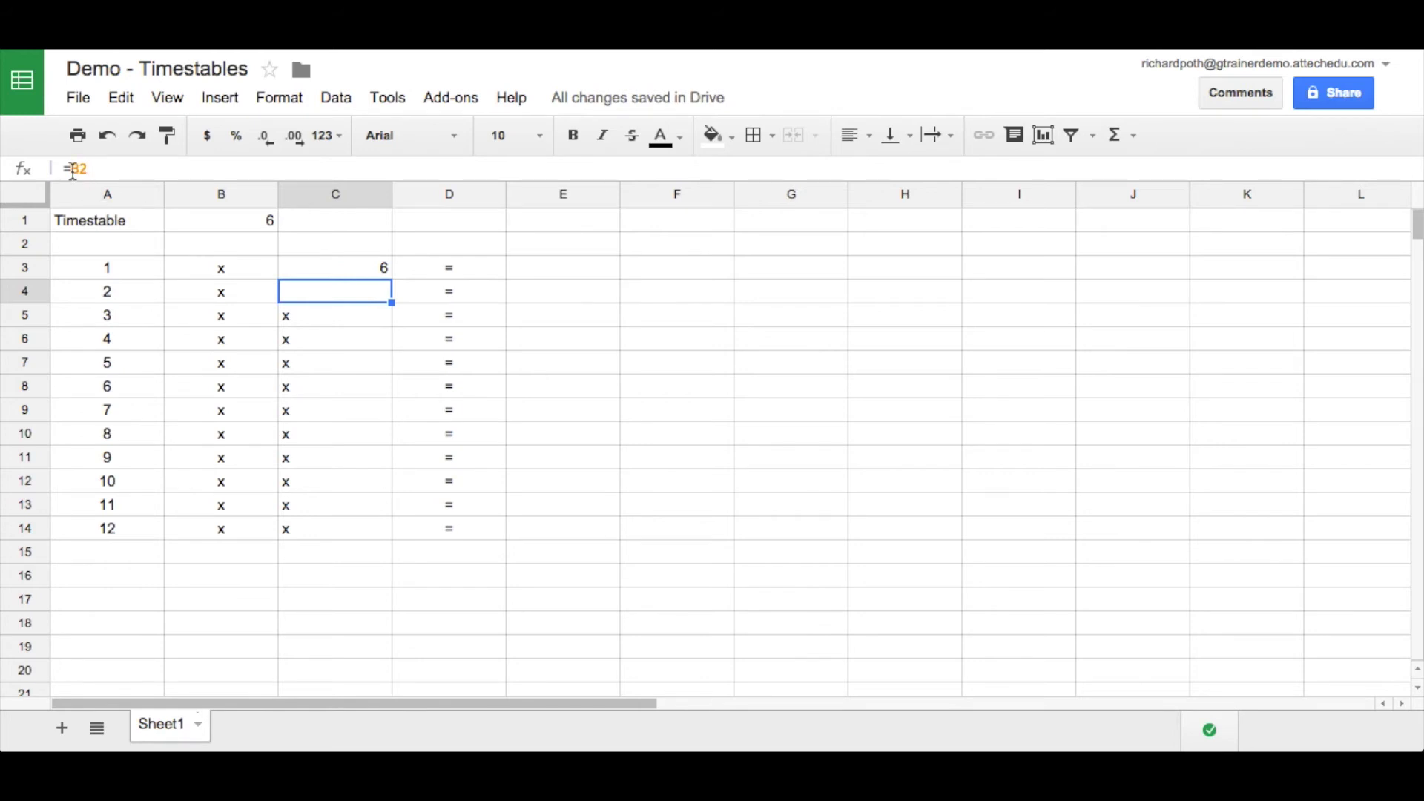
click(220, 250)
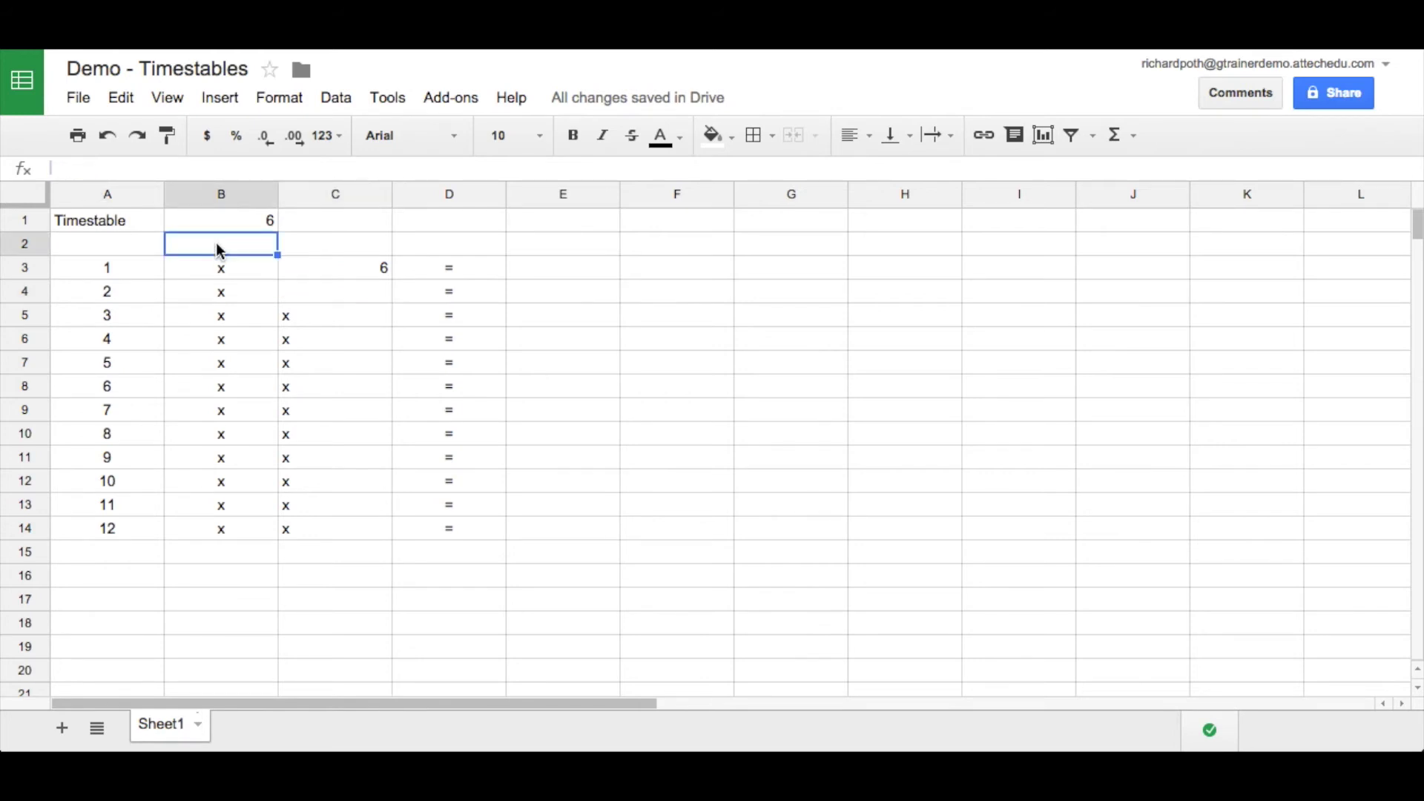
click(354, 315)
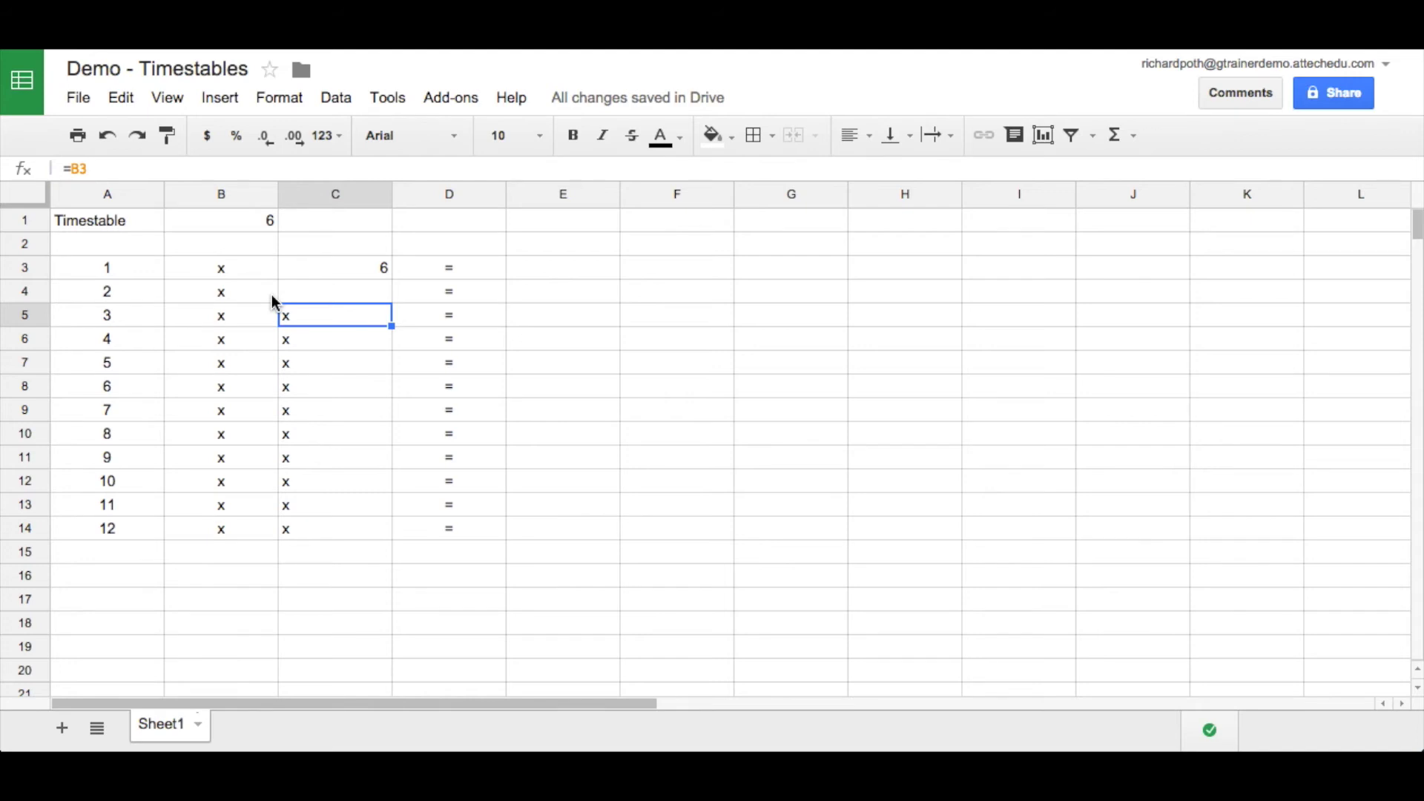
- Change C3's formula to the absolute =$B$1 and fill it down to C14
click(350, 262)
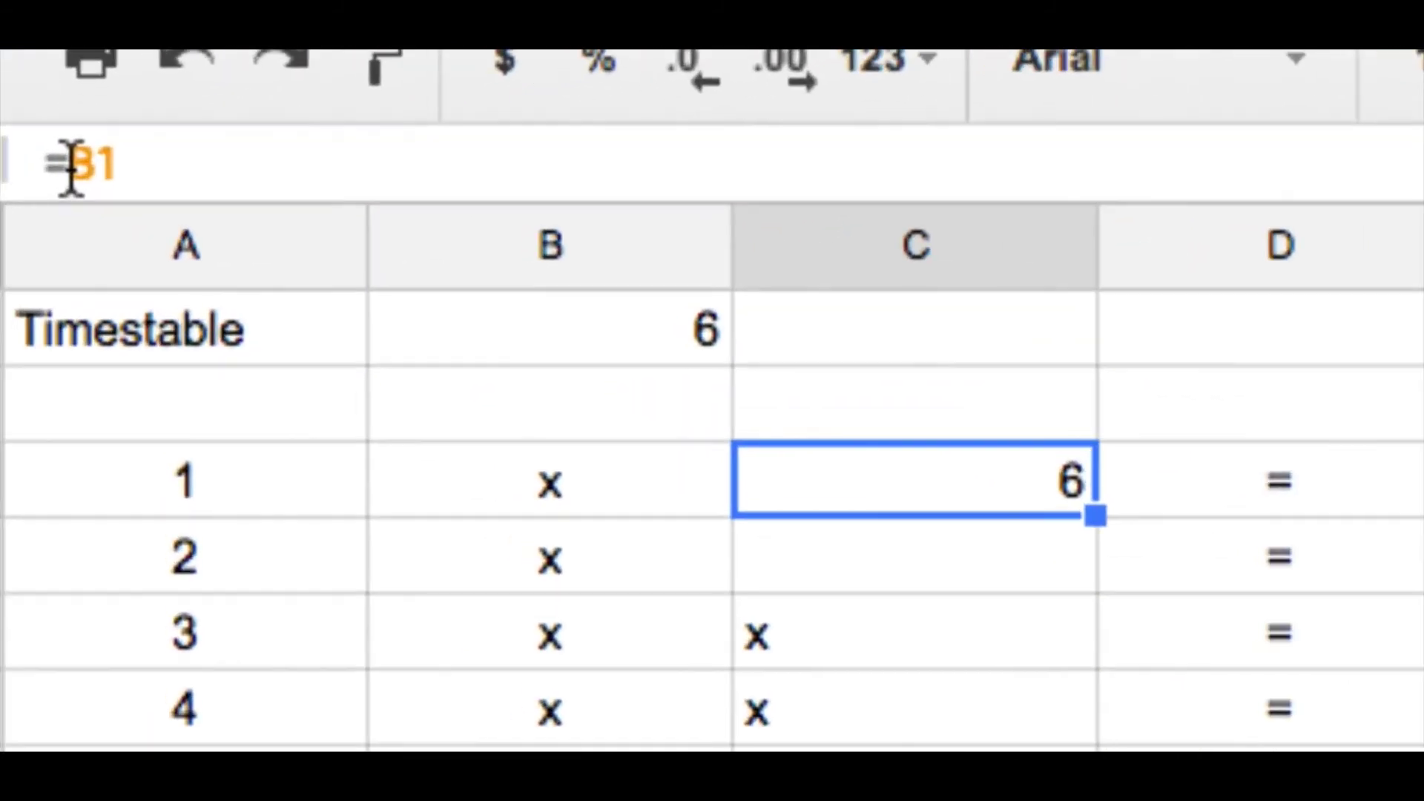
click(72, 170)
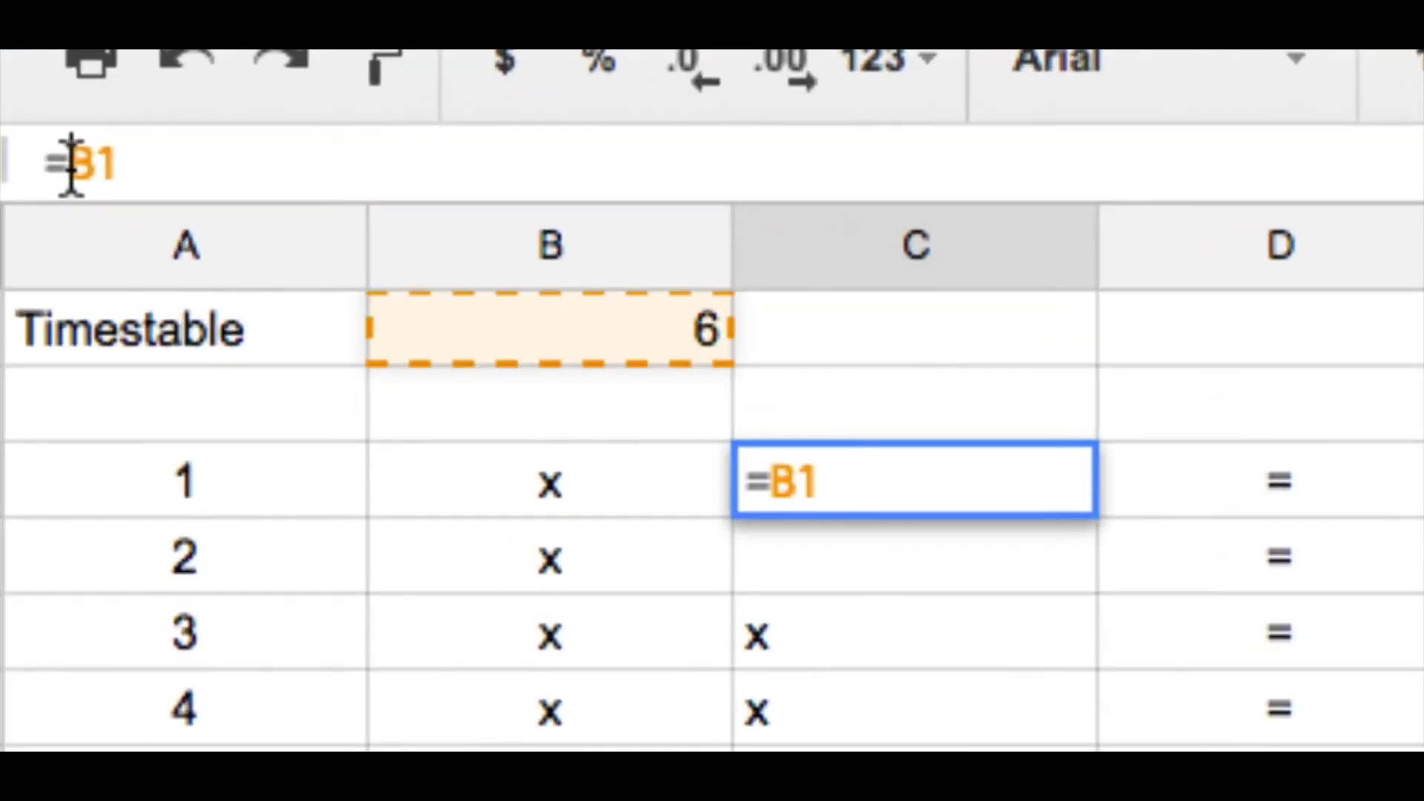
text($)
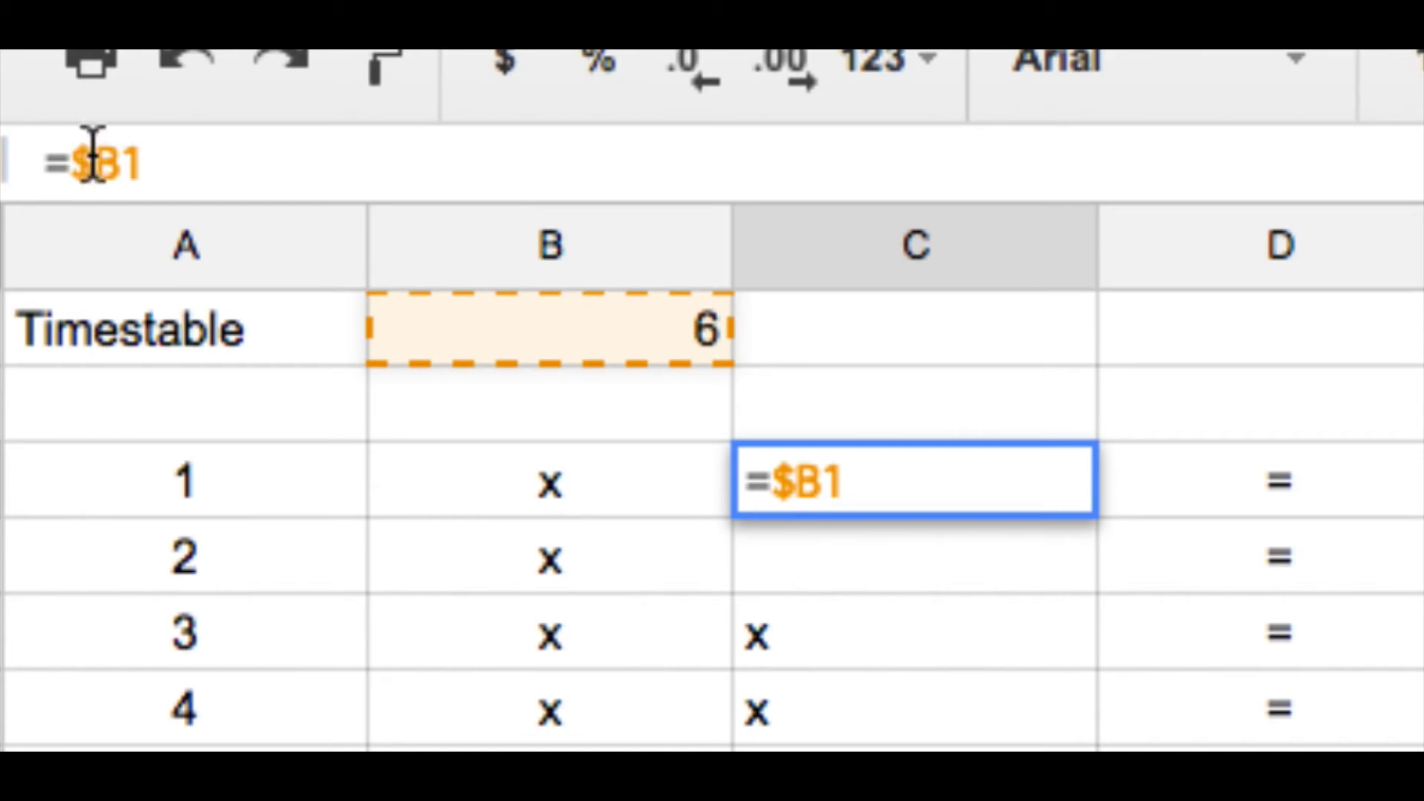
click(118, 164)
text($)
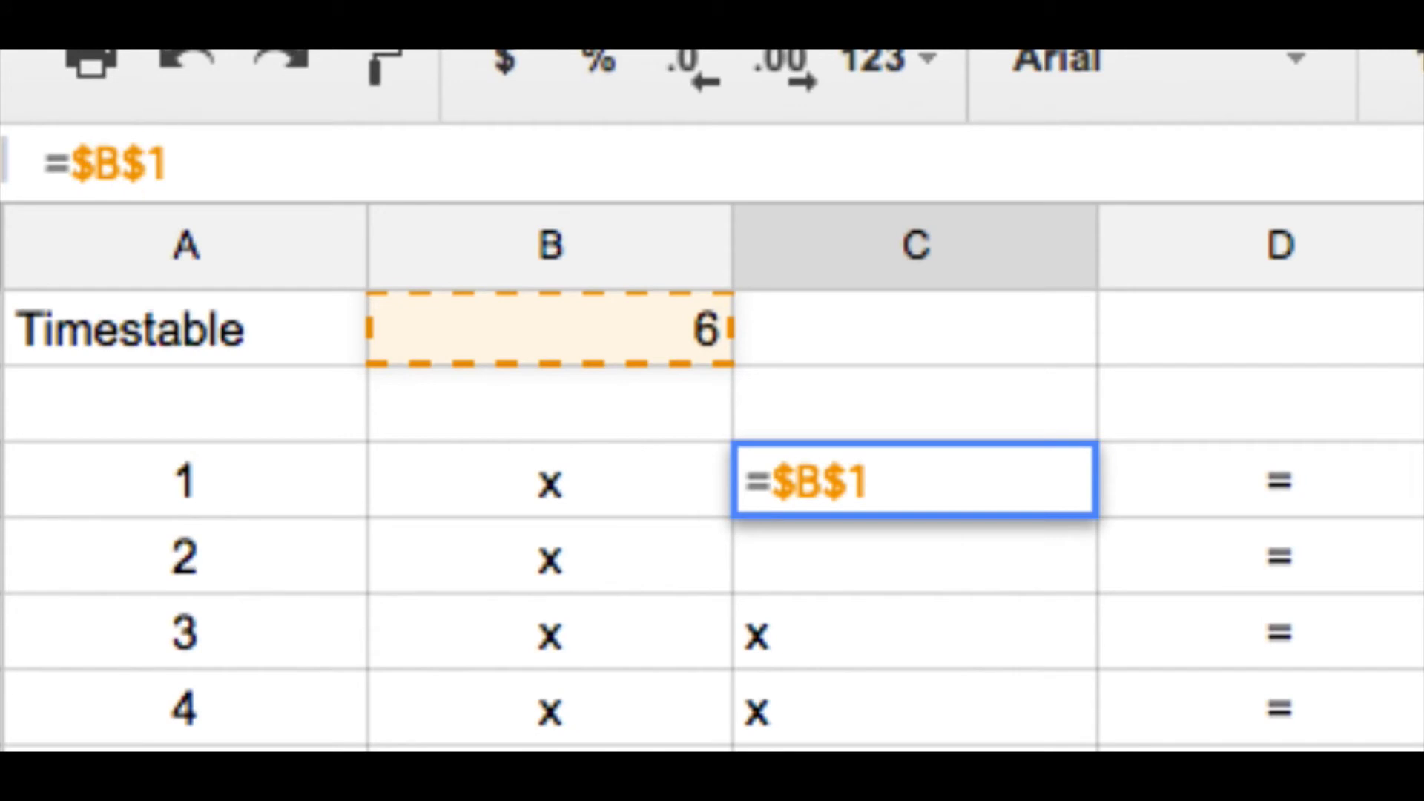
key(Return)
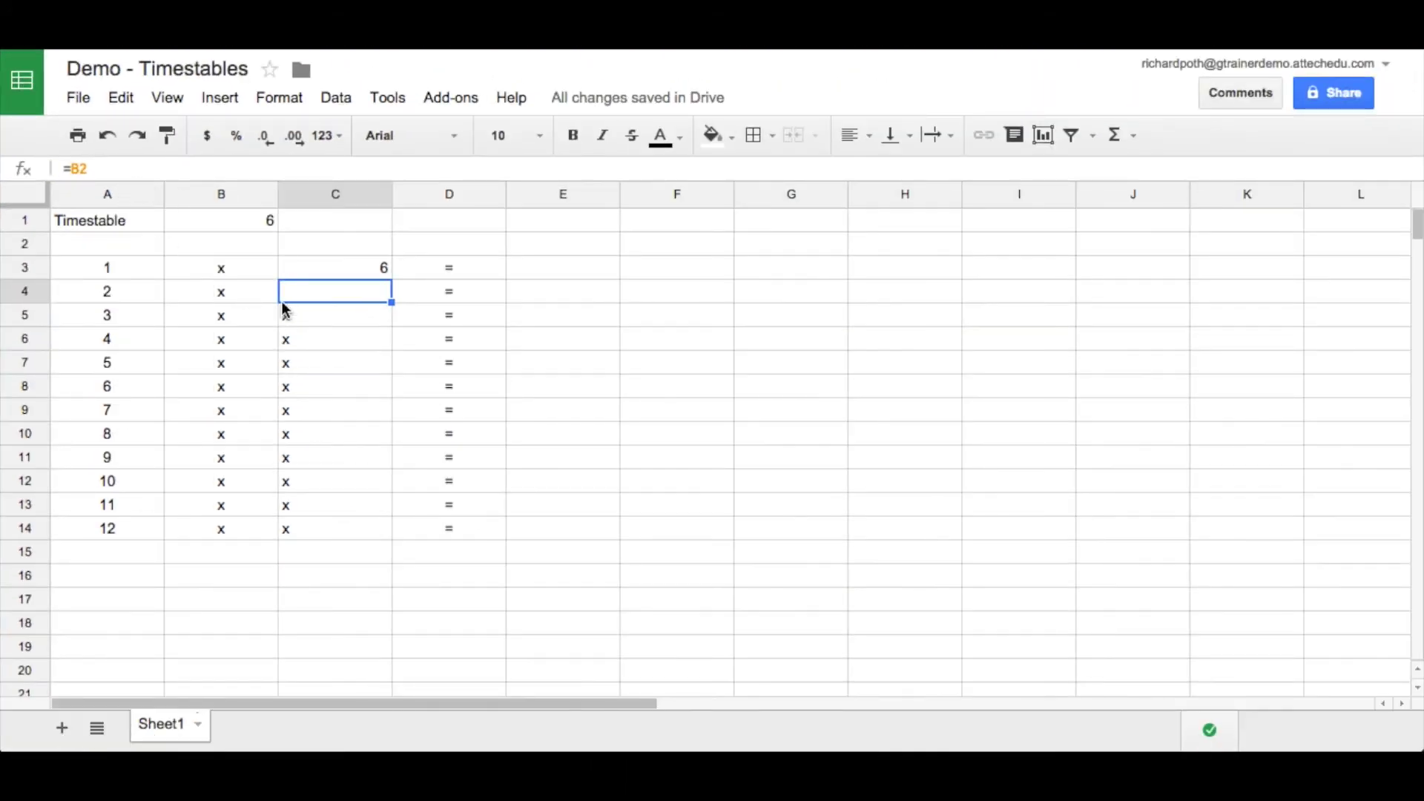
click(373, 269)
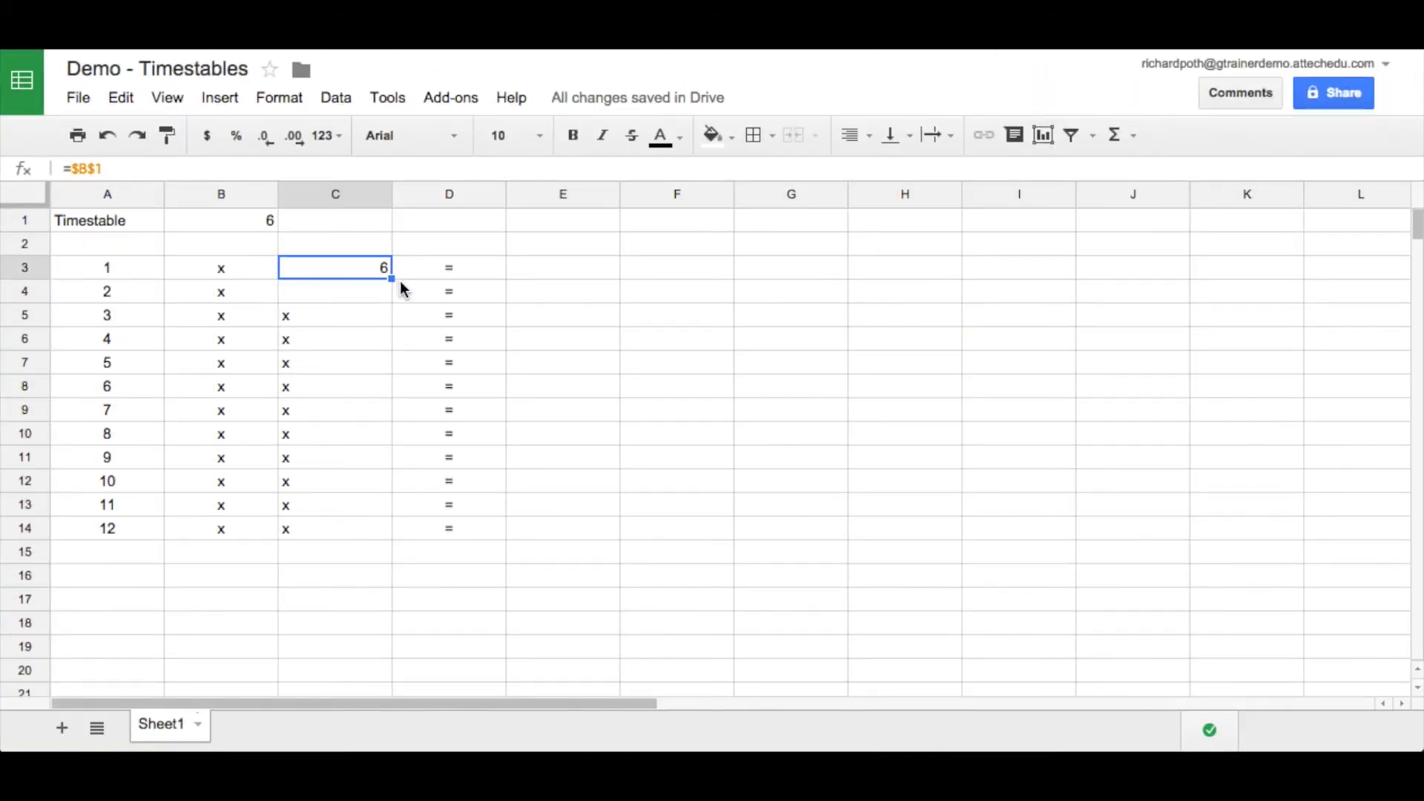
drag(391, 279, 382, 526)
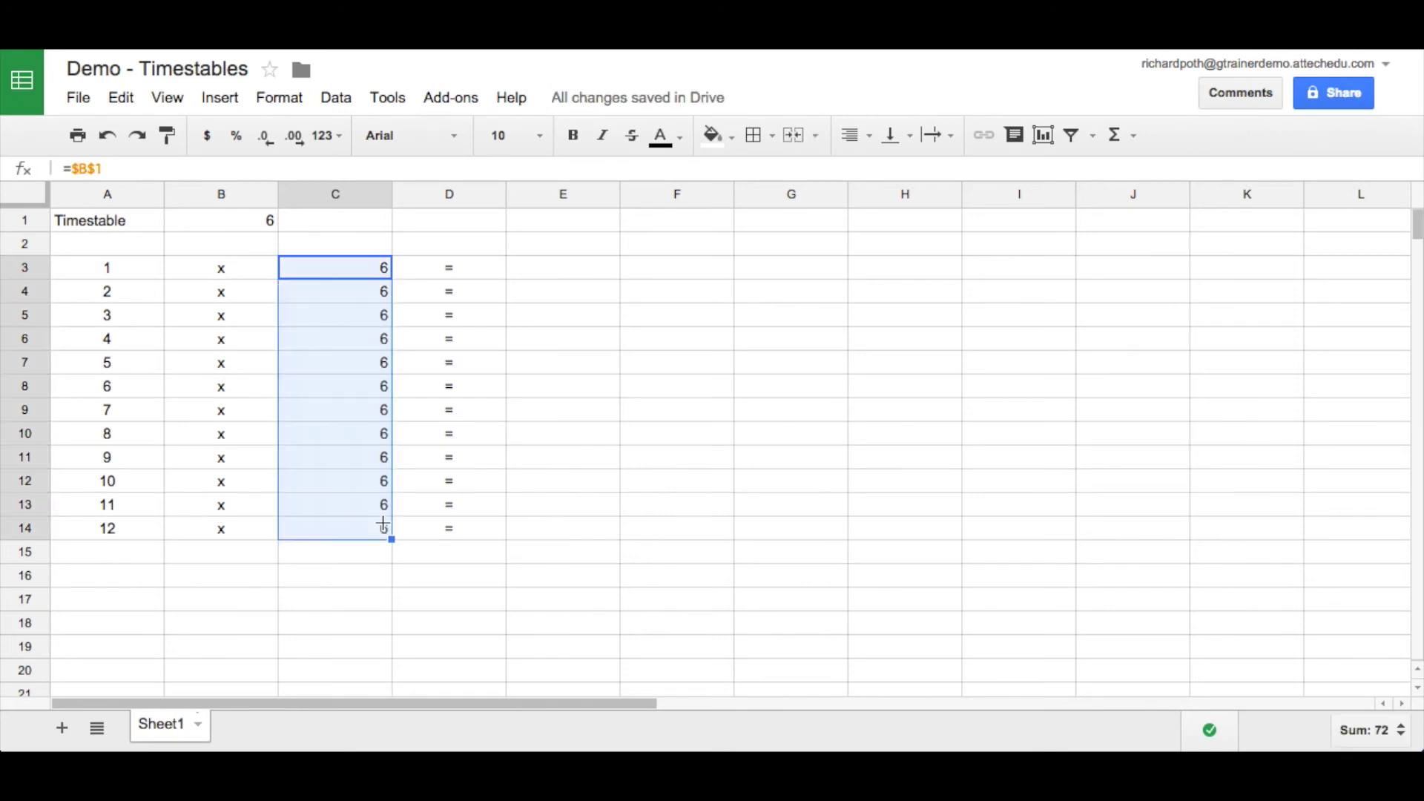
- Change the multiplier in B1 to 7, then to 8
click(241, 223)
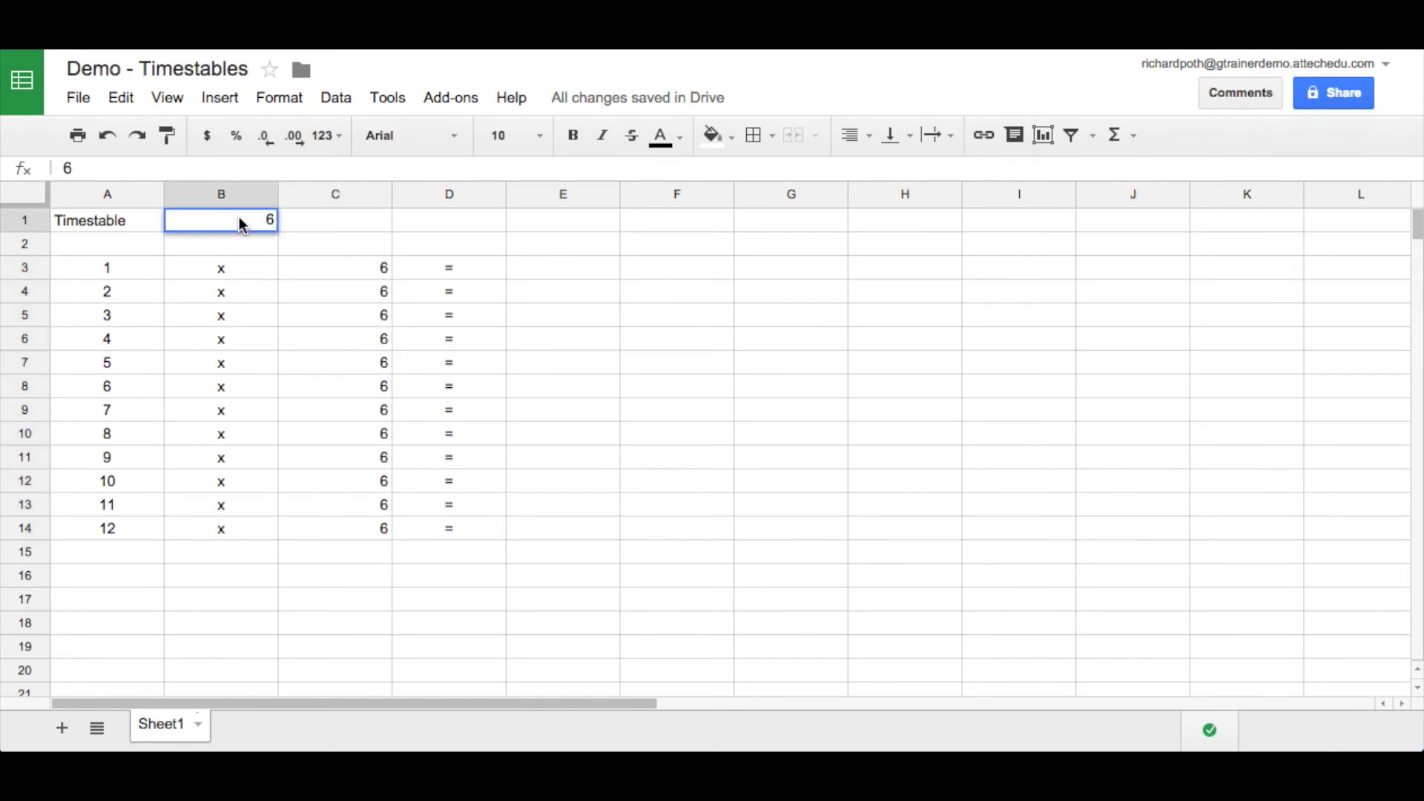
key(BackSpace)
text(7)
key(Return)
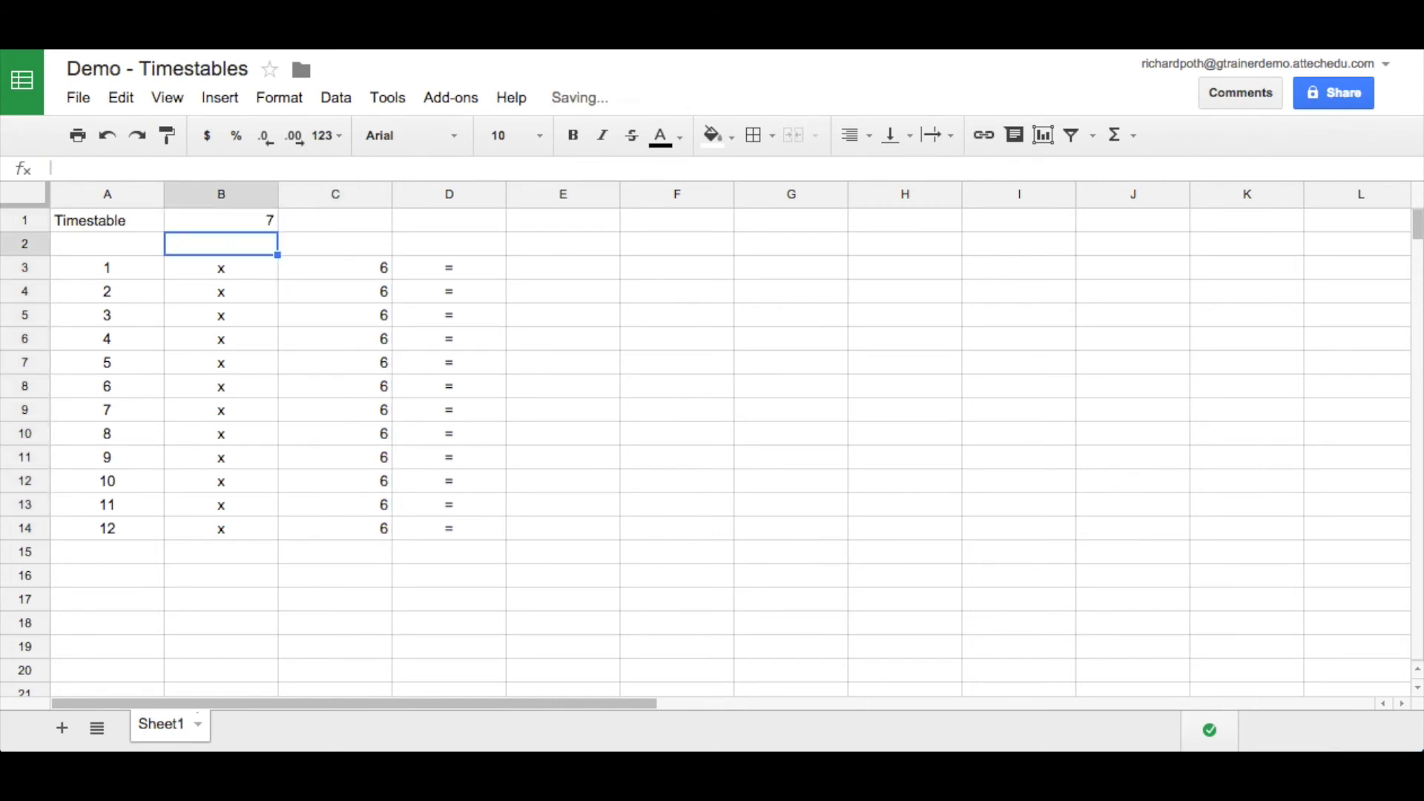
click(221, 221)
text(8)
key(Return)
- Centre-align the multiplier values in C3:C14
drag(323, 260, 340, 537)
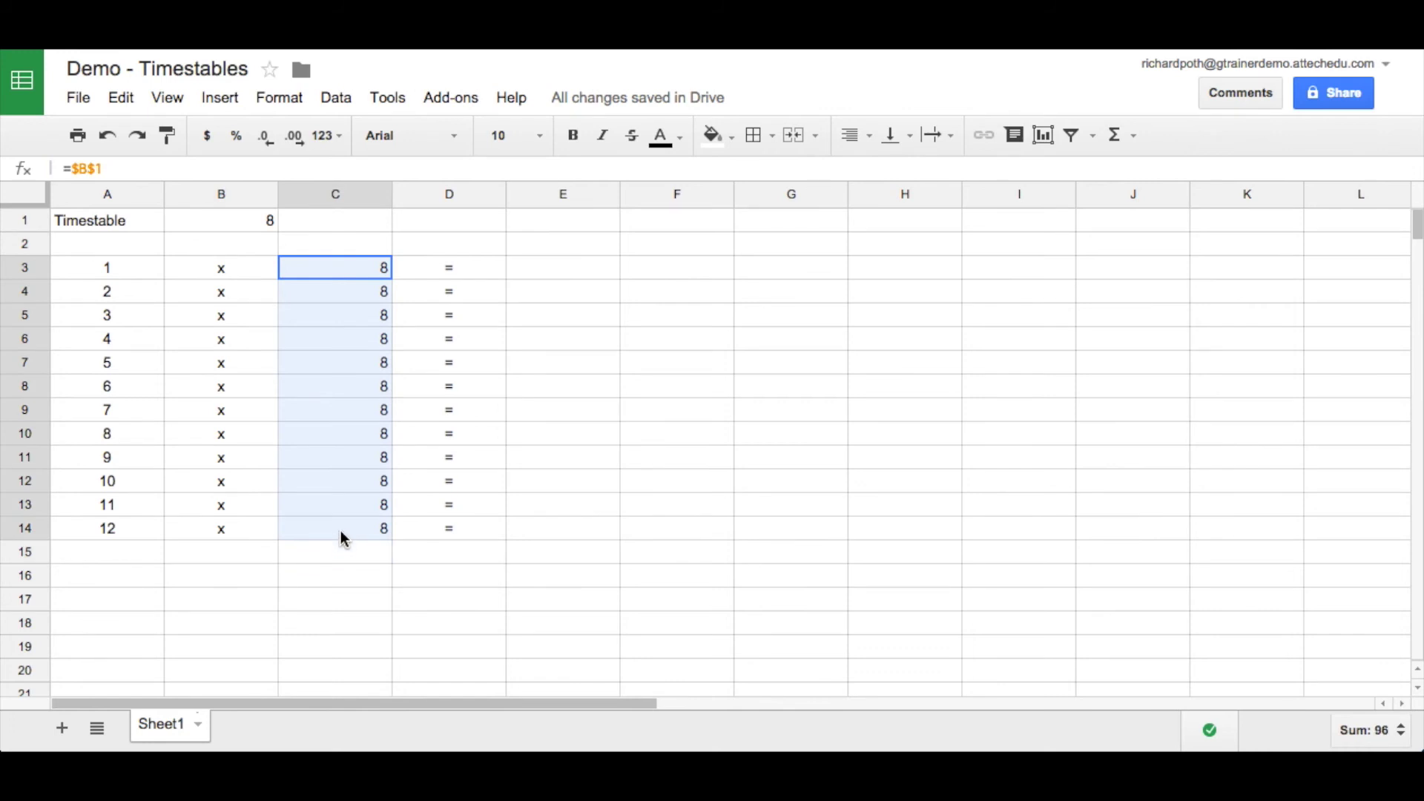
click(872, 135)
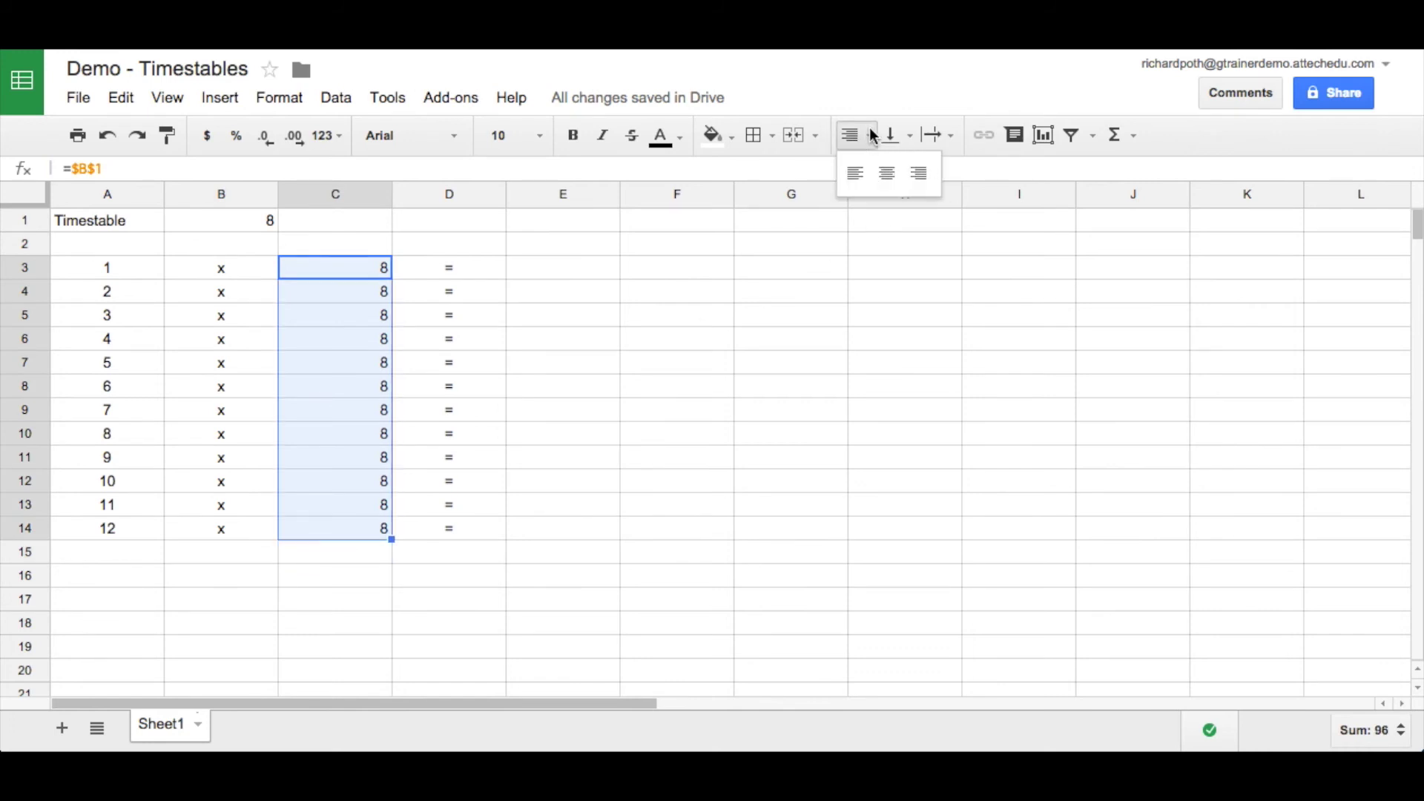
click(889, 169)
click(562, 272)
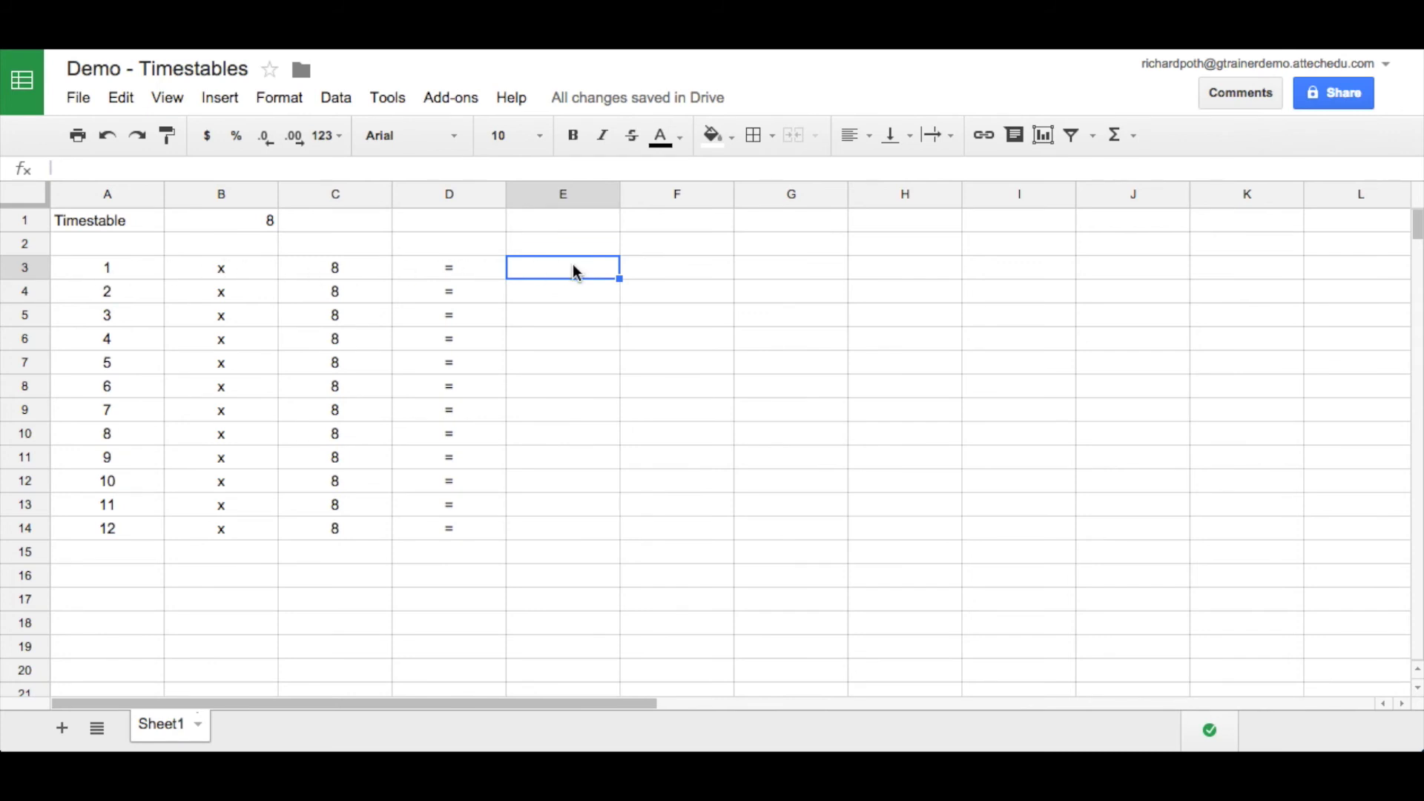
- Type the products 8 and 16 by hand into E3 and E4
text(8)
key(Return)
text(16)
key(Return)
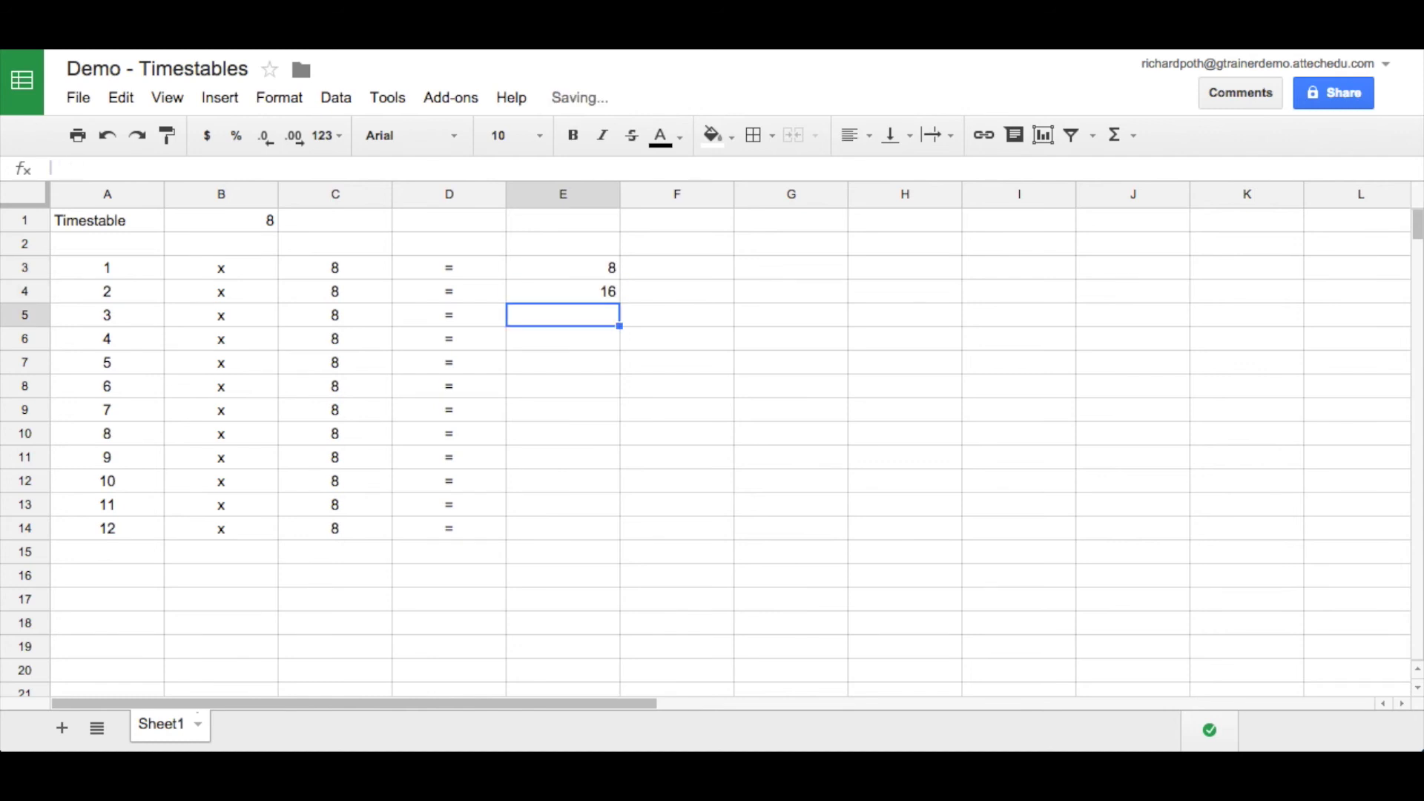
- Change the multiplier in B1 to 9
click(260, 227)
text(9)
key(Return)
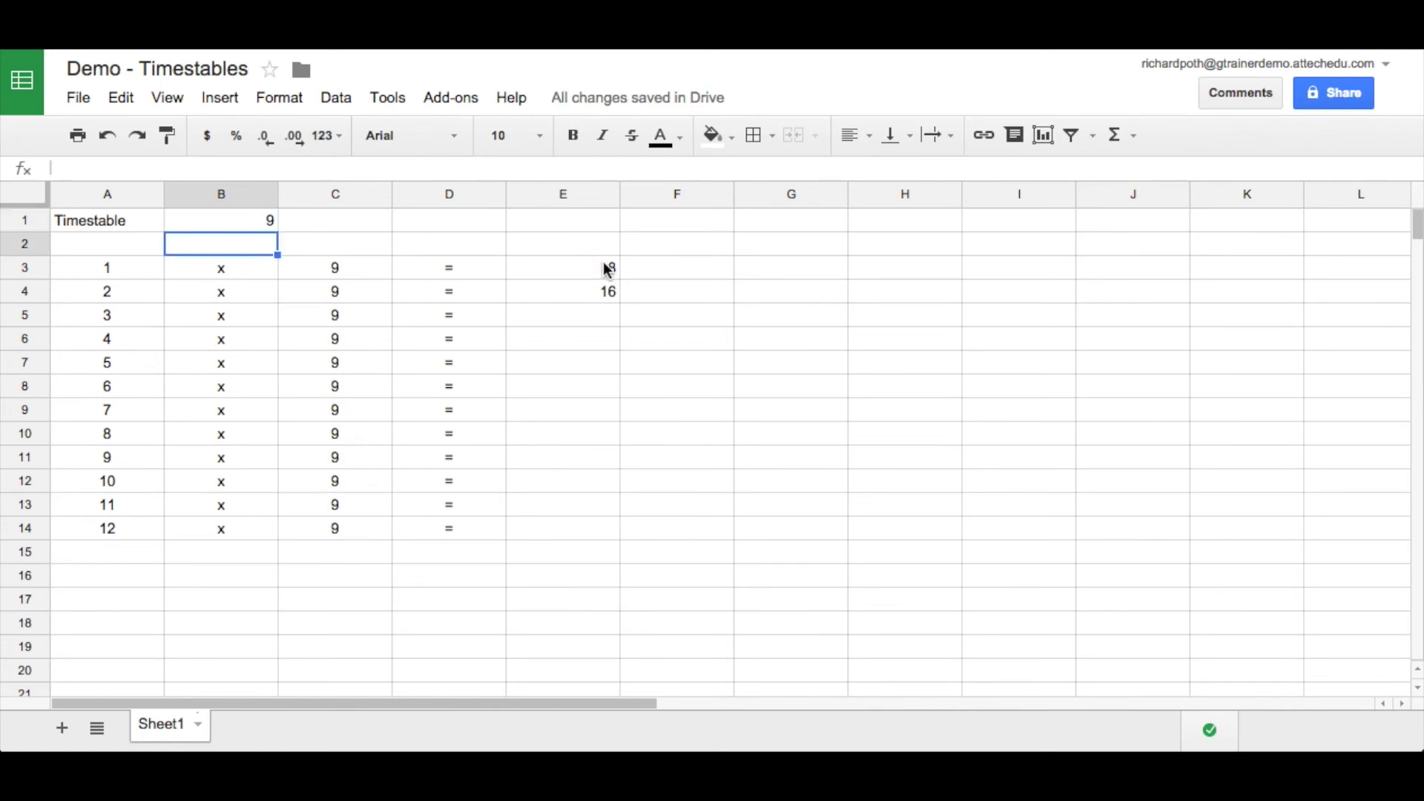
- Delete the hard-coded 8 and 16 from E3:E4 and start a formula in E3
click(581, 272)
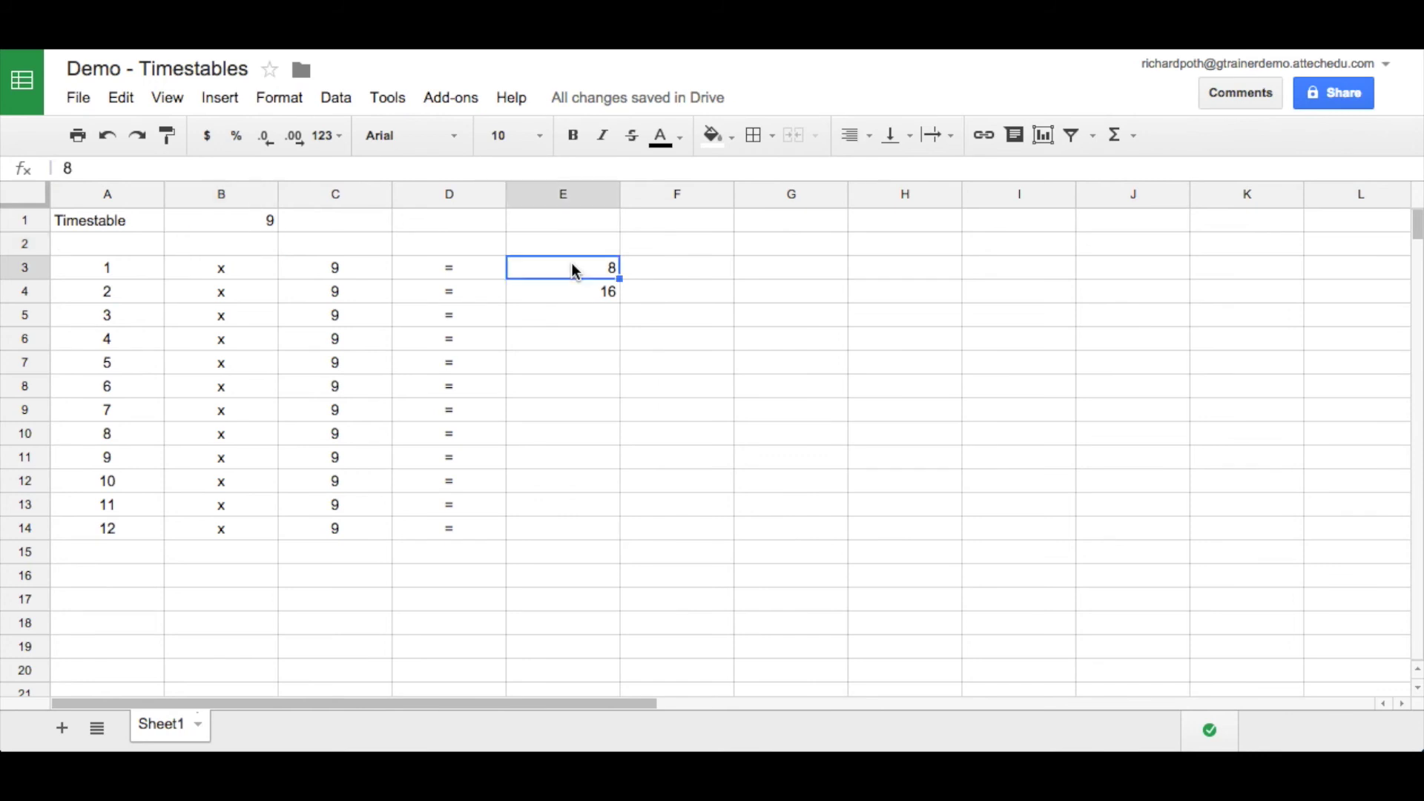
key(Delete)
click(563, 291)
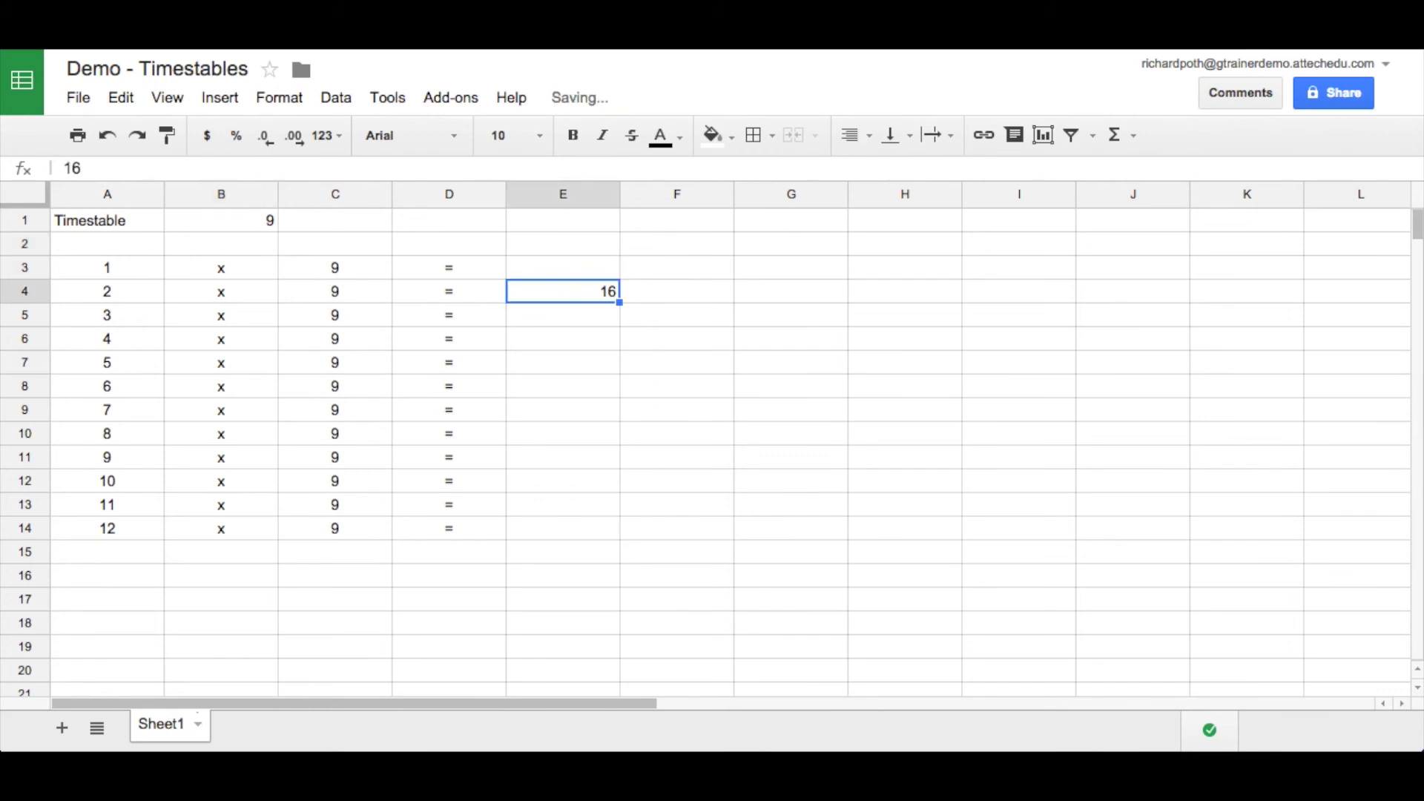
key(Delete)
click(563, 267)
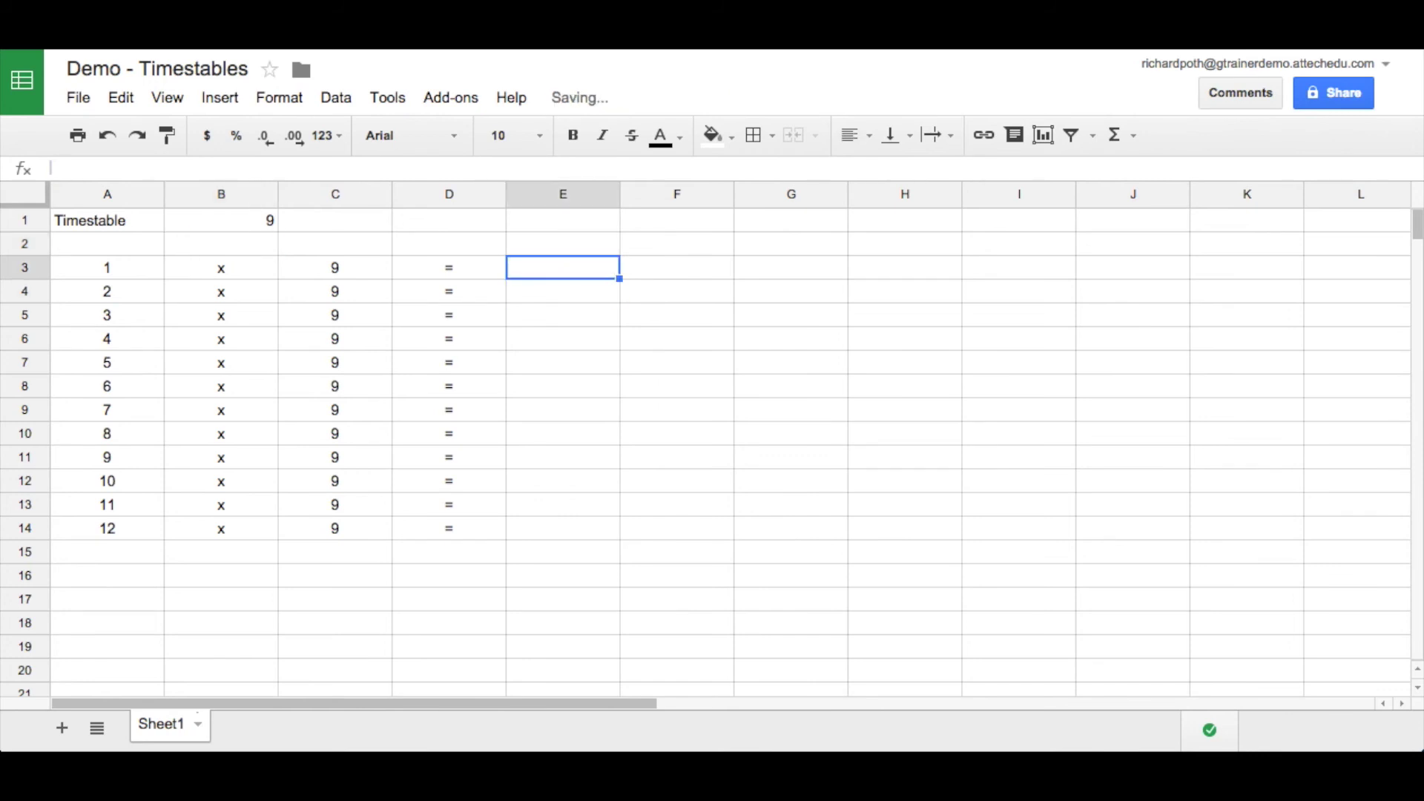
text(=)
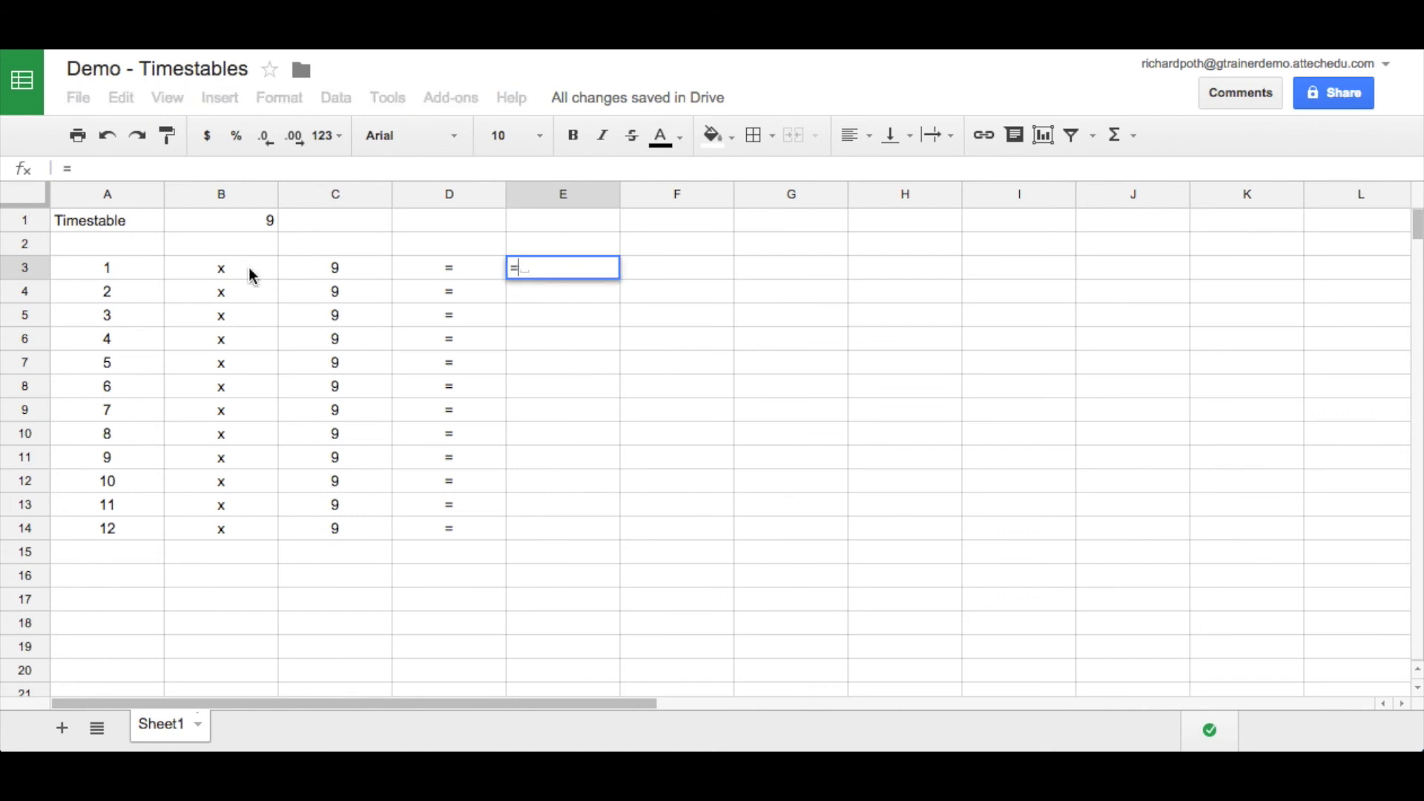
- Complete the product formula =A3*C3 in E3
click(116, 268)
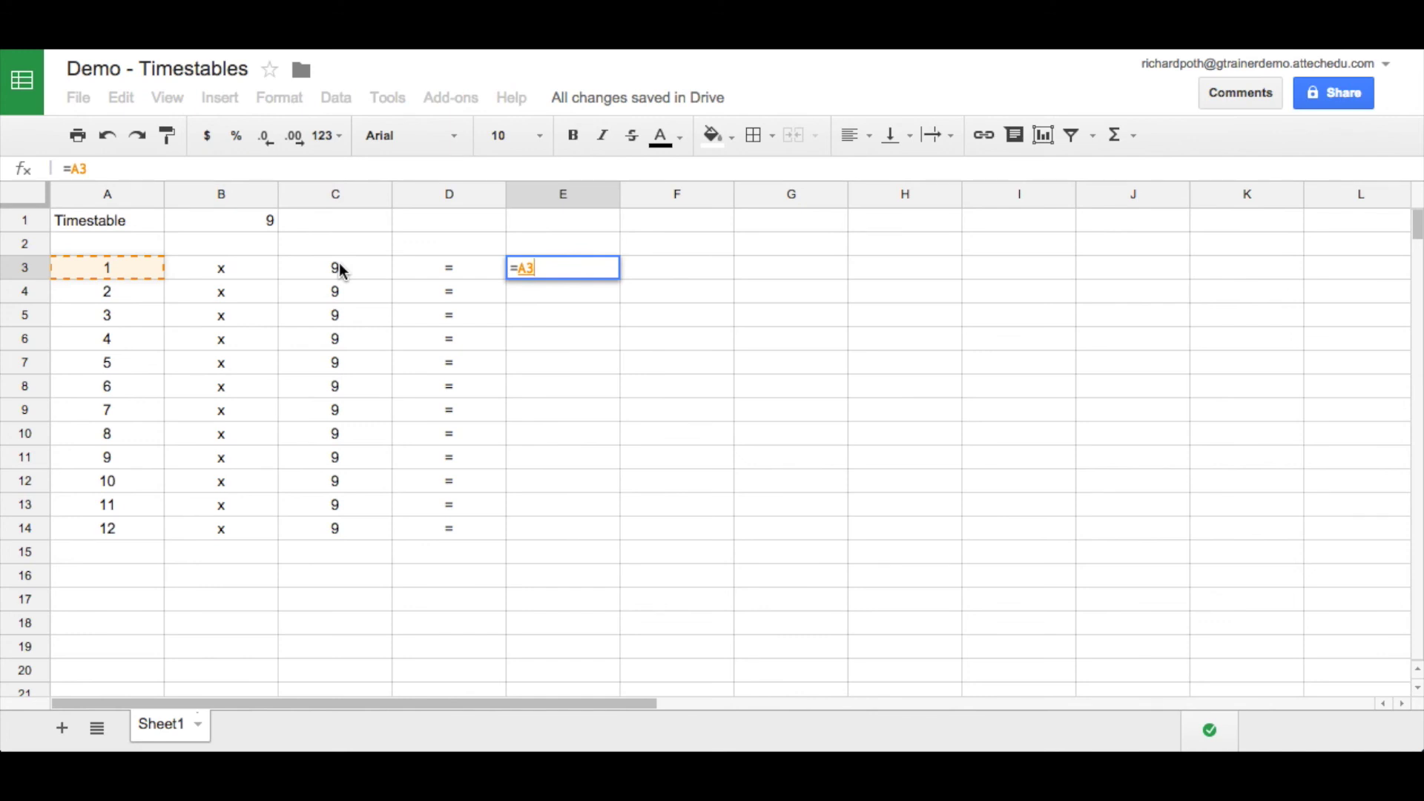
text(*)
click(337, 279)
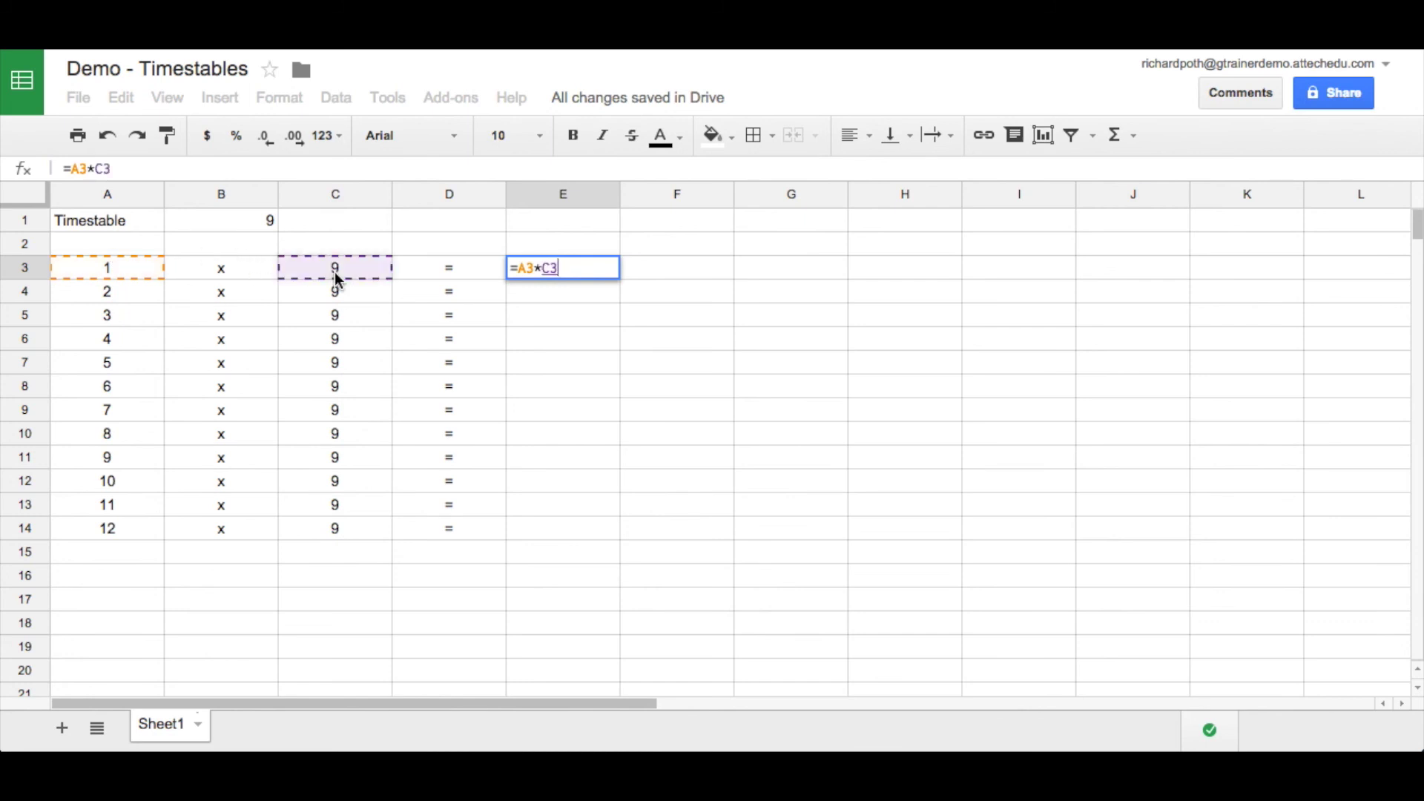
key(Return)
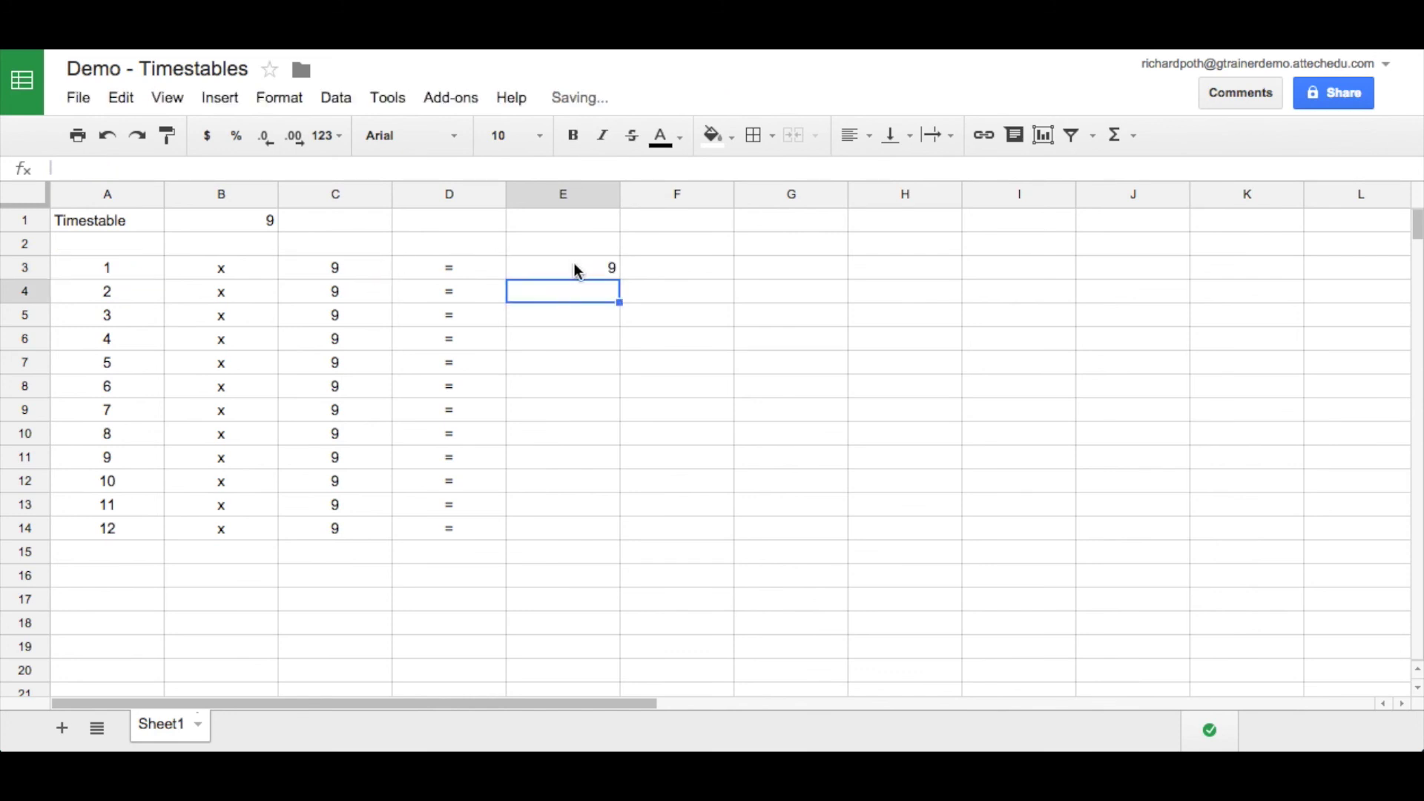
- Fill the product formula down to E14 and centre-align the products
click(593, 275)
drag(621, 316, 598, 527)
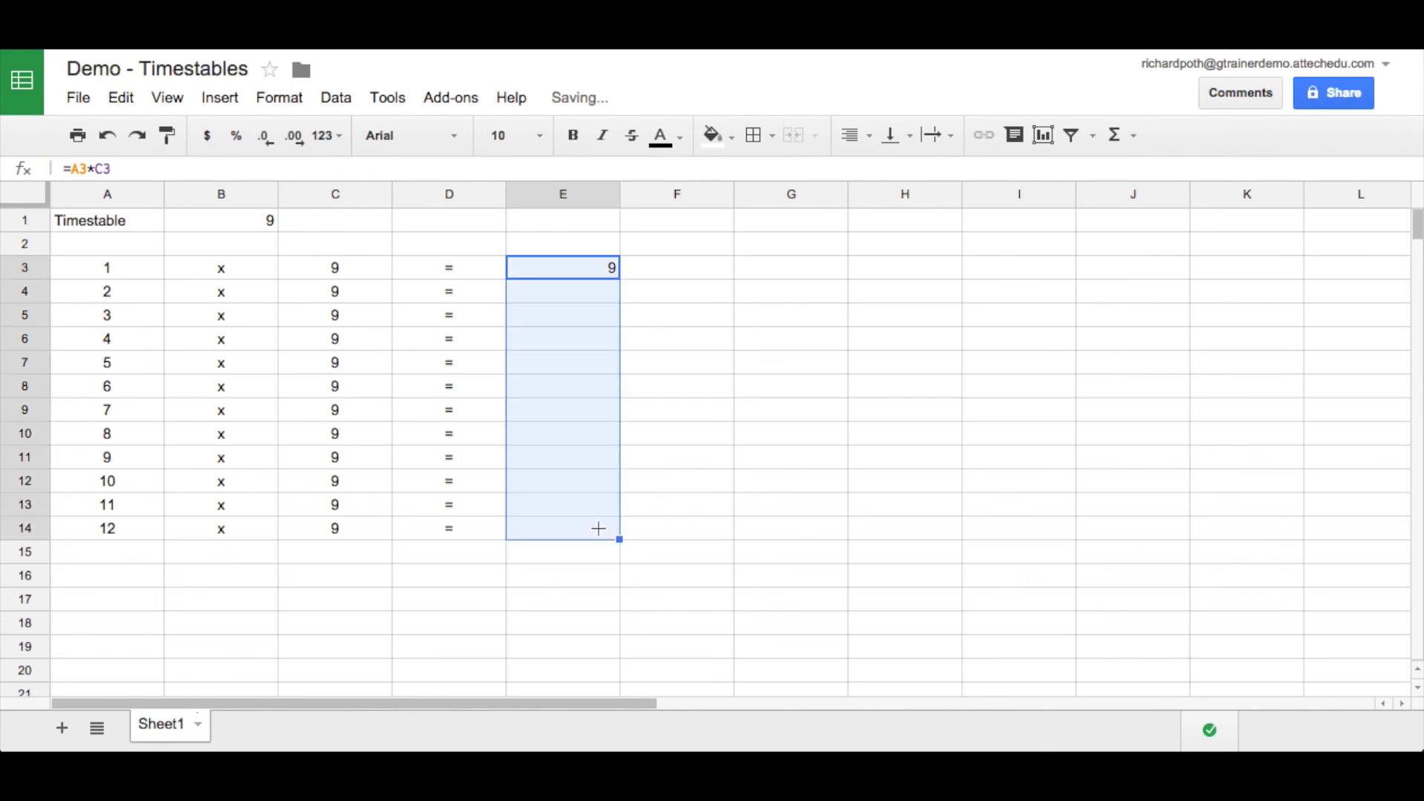
click(868, 135)
click(887, 175)
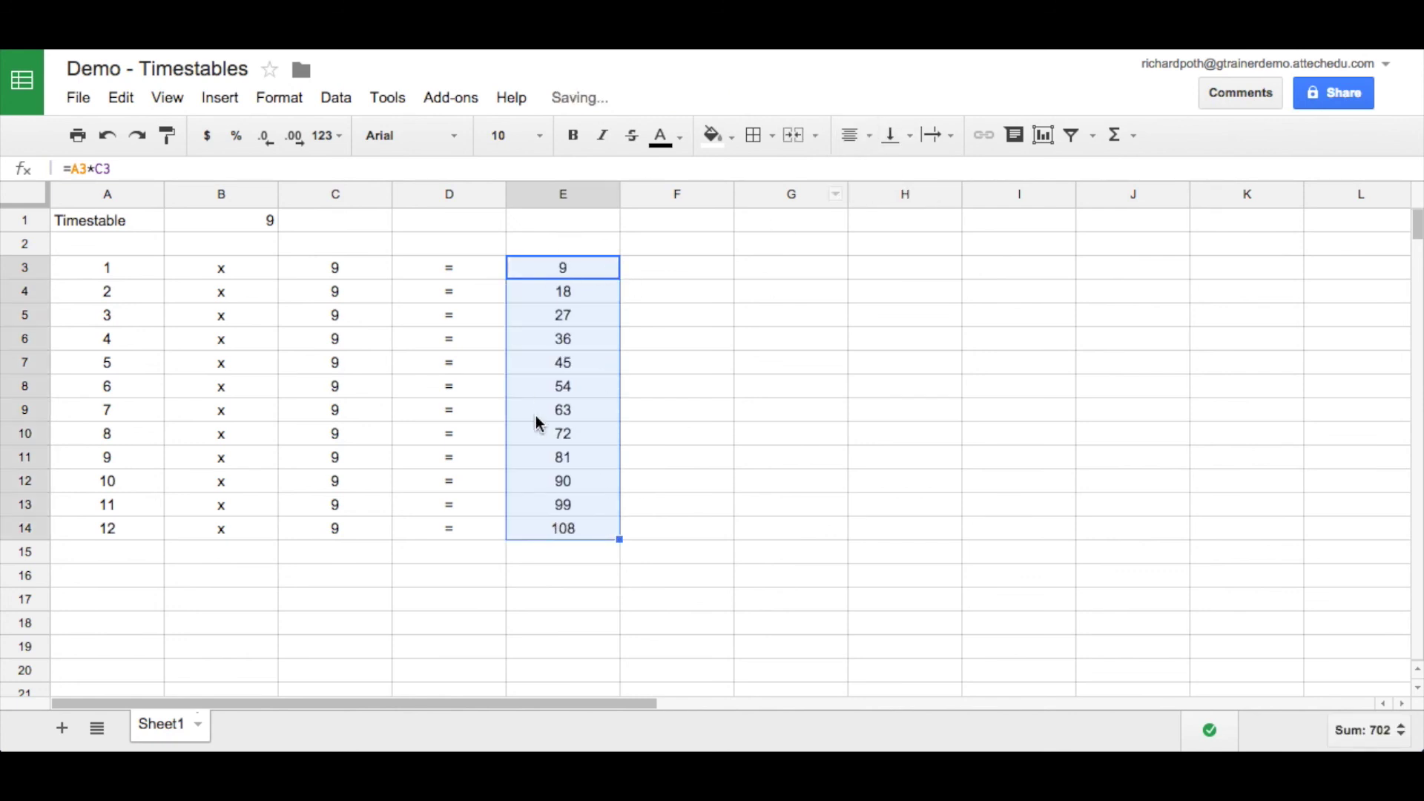
- Try 10 as the multiplier in B1, then set it to 4
click(231, 225)
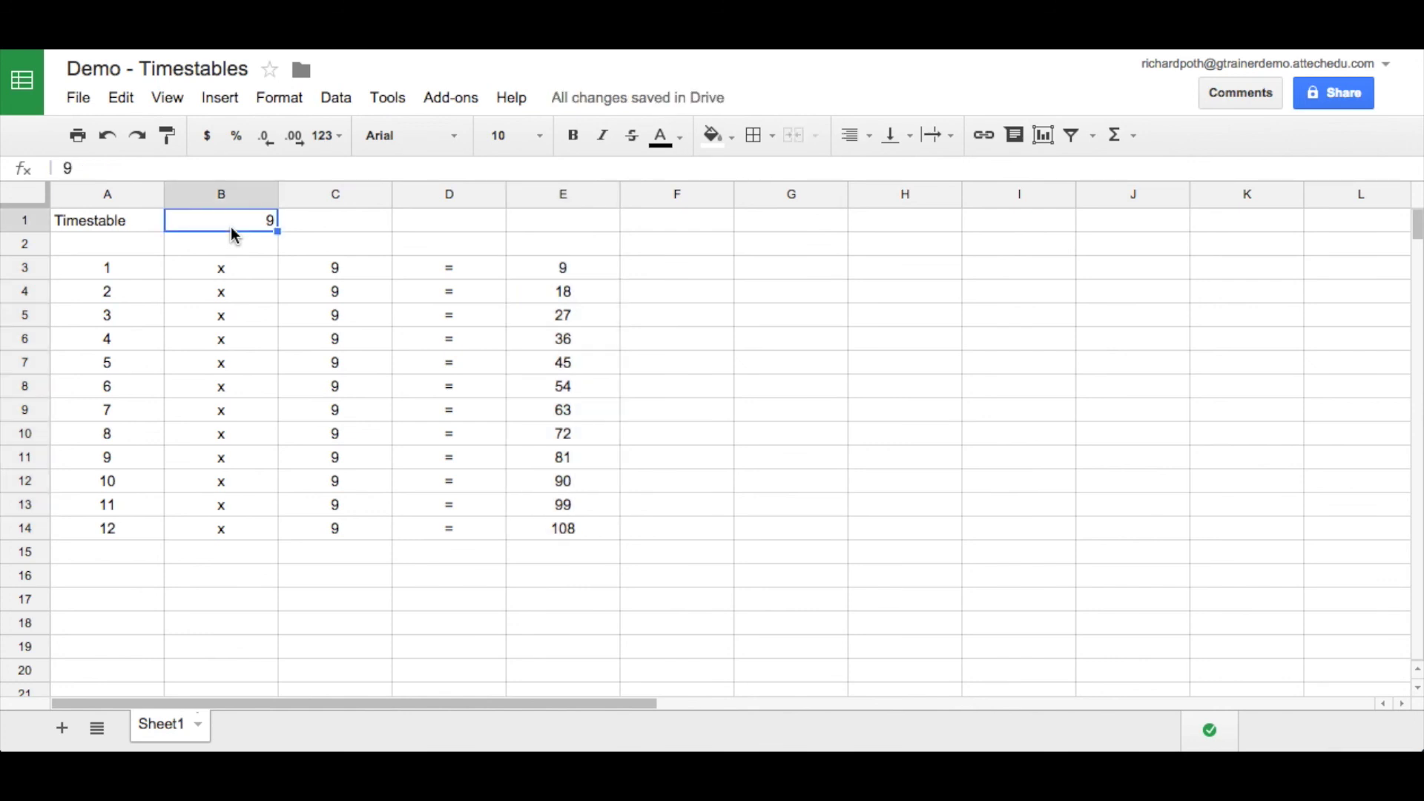
text(10)
key(Return)
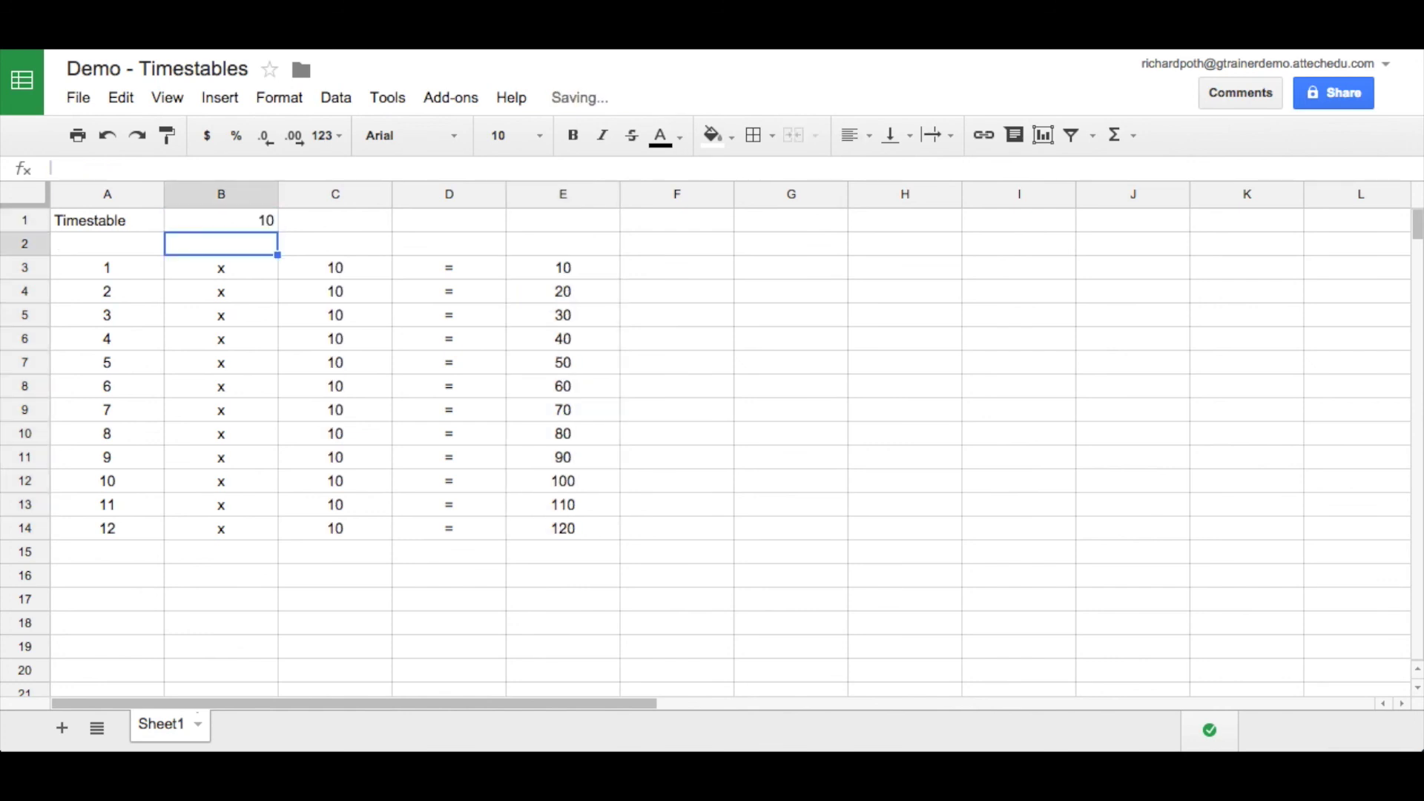
click(221, 220)
text(4)
key(Return)
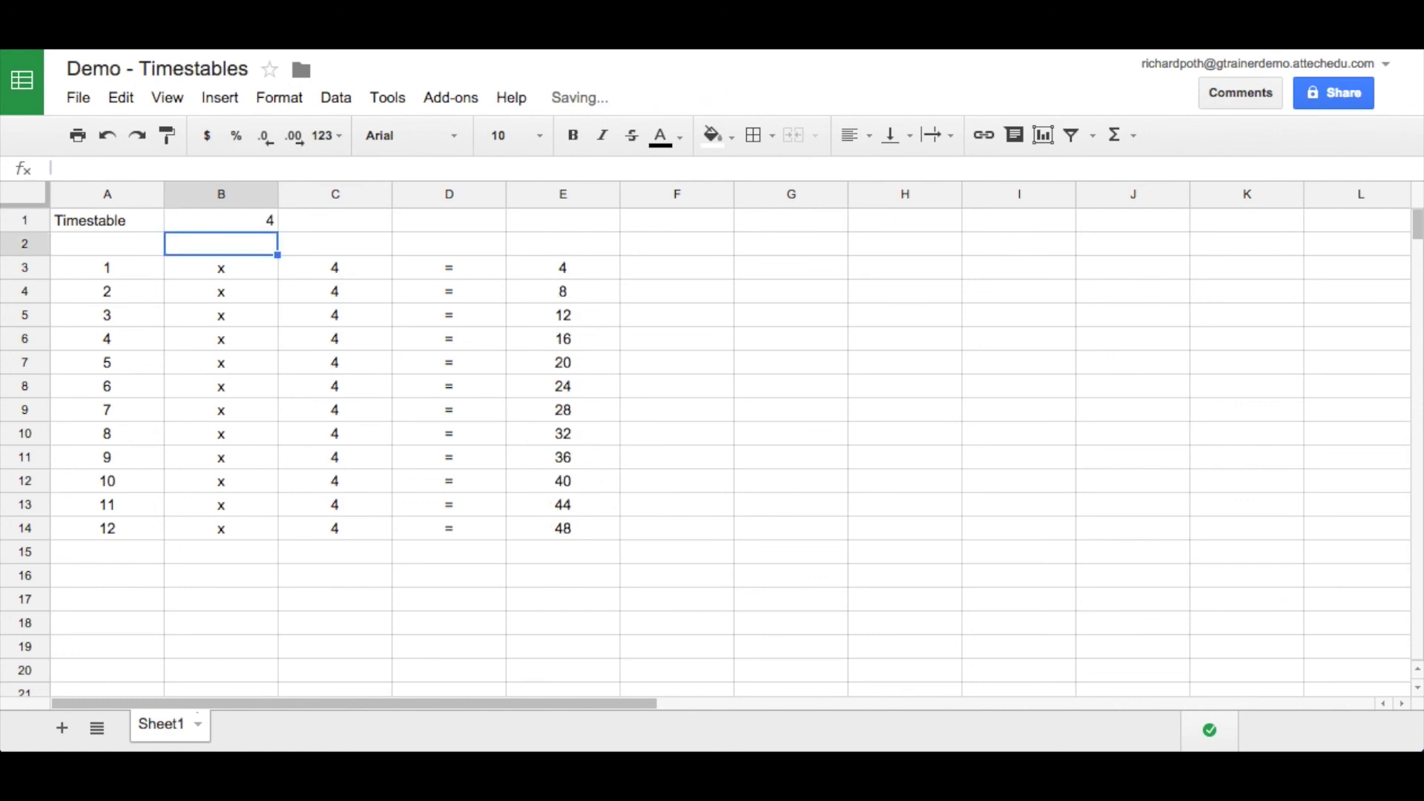